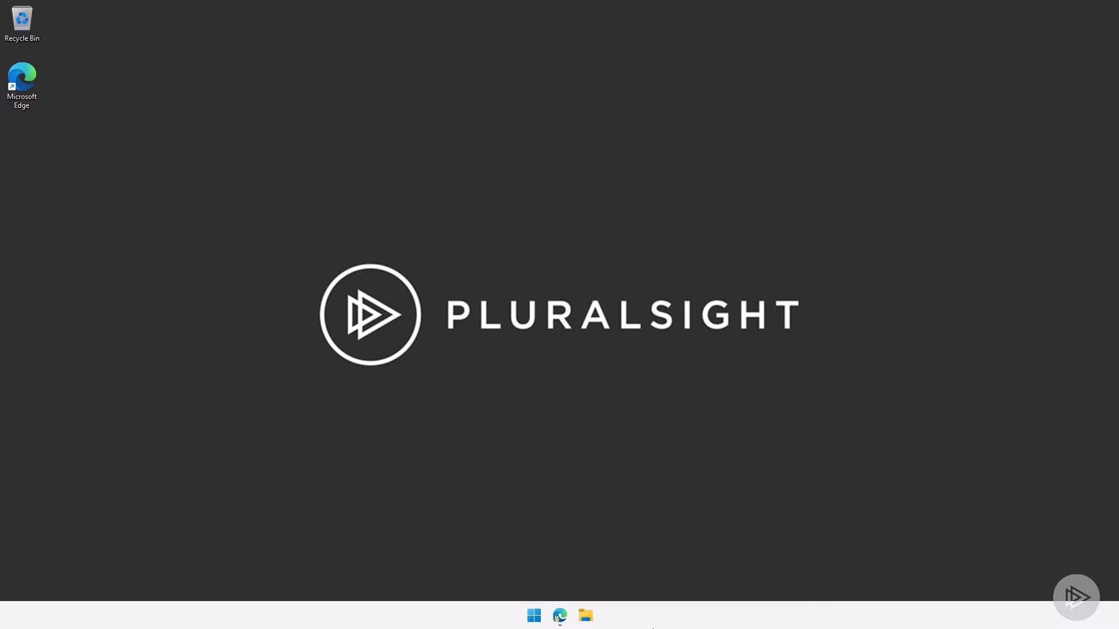
# Step: Switch to the Teams admin center in Edge and open Teams apps > Permission policies
pyautogui.click(558, 619)
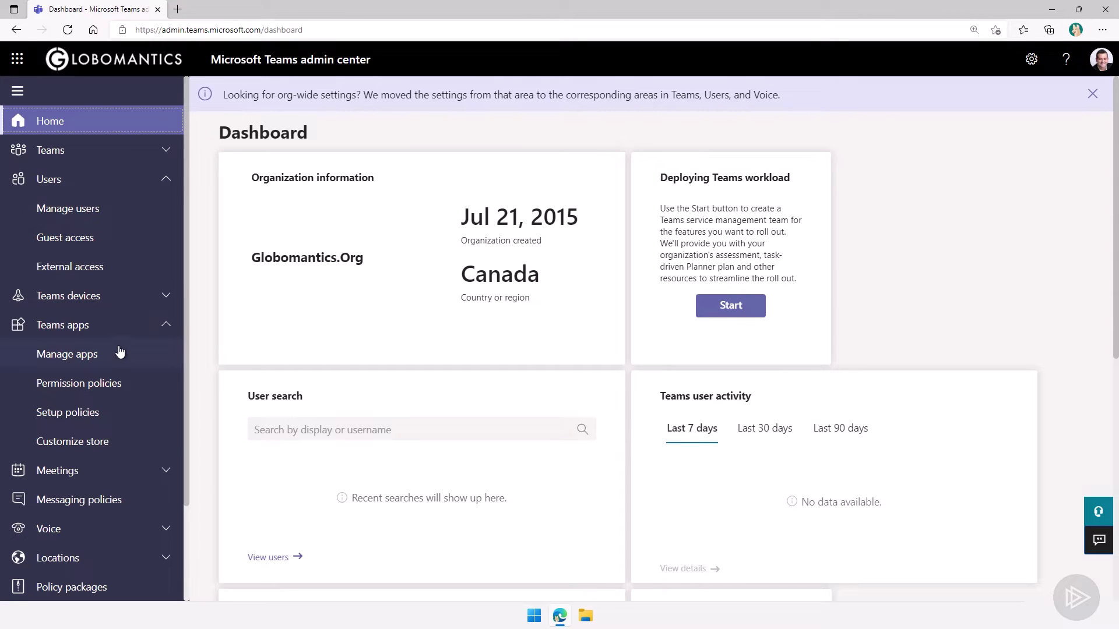
pyautogui.click(112, 390)
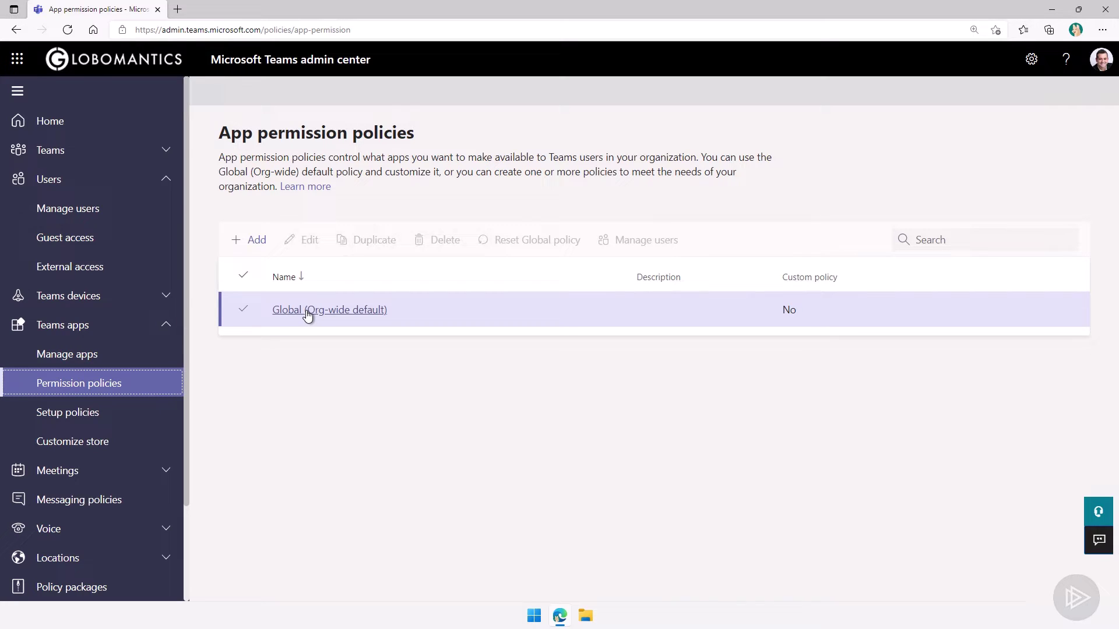
# Step: Add a new app permission policy named 'HR Users'
pyautogui.click(253, 241)
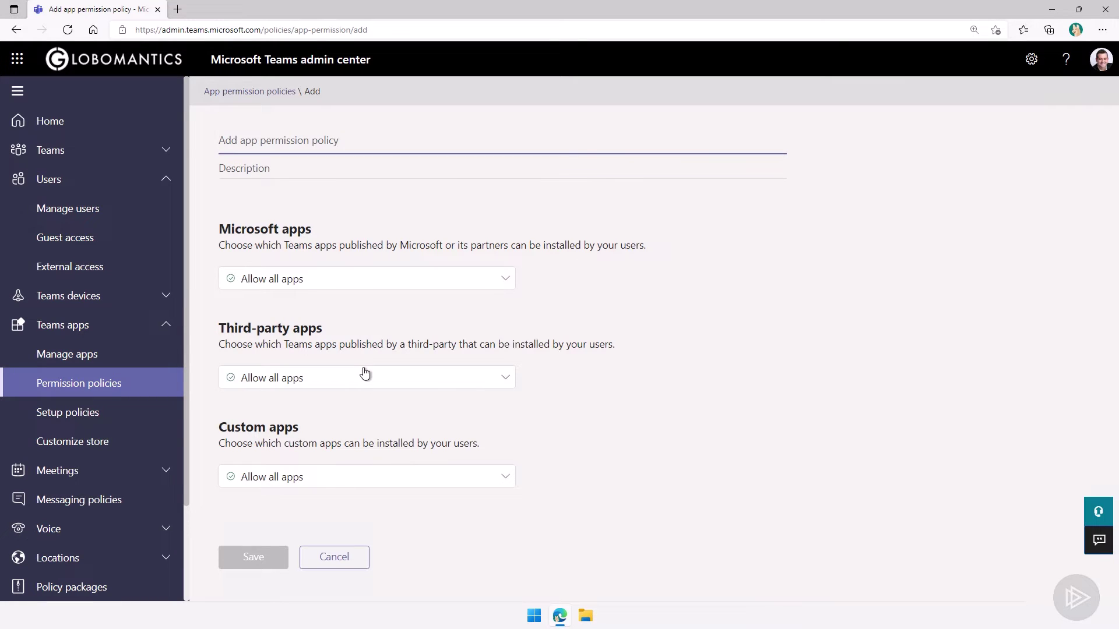
pyautogui.write('HR Users')
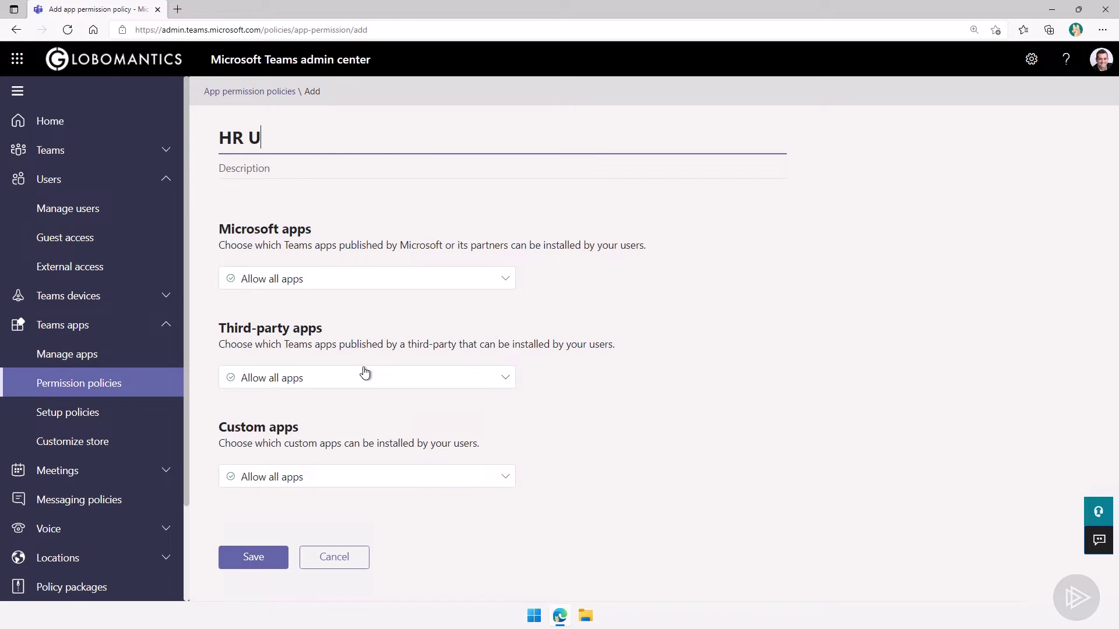
pyautogui.click(443, 314)
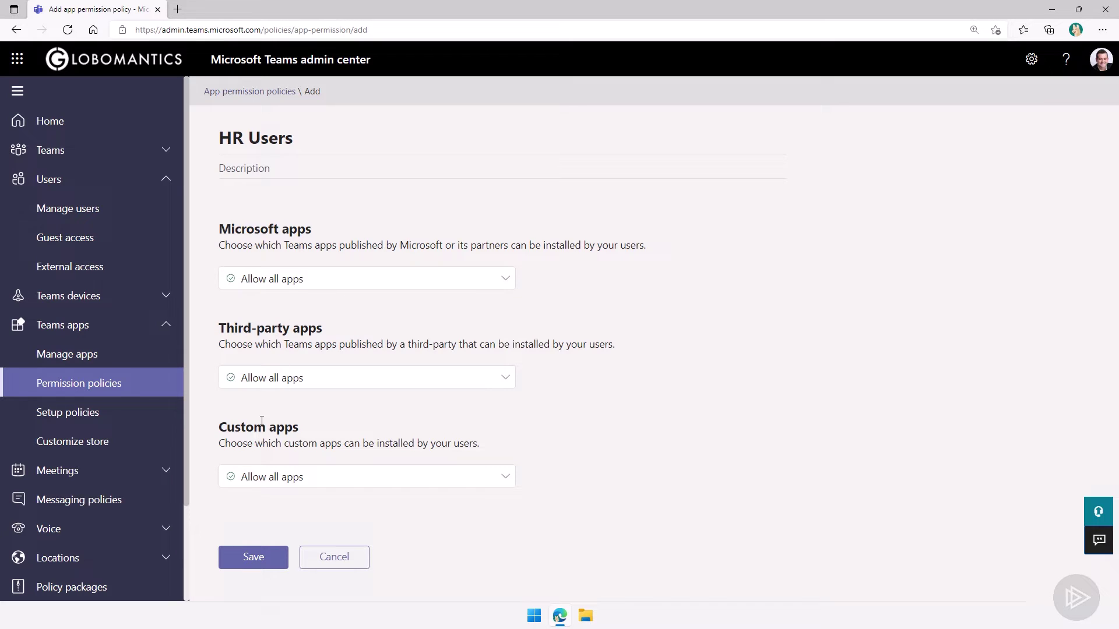
pyautogui.click(321, 285)
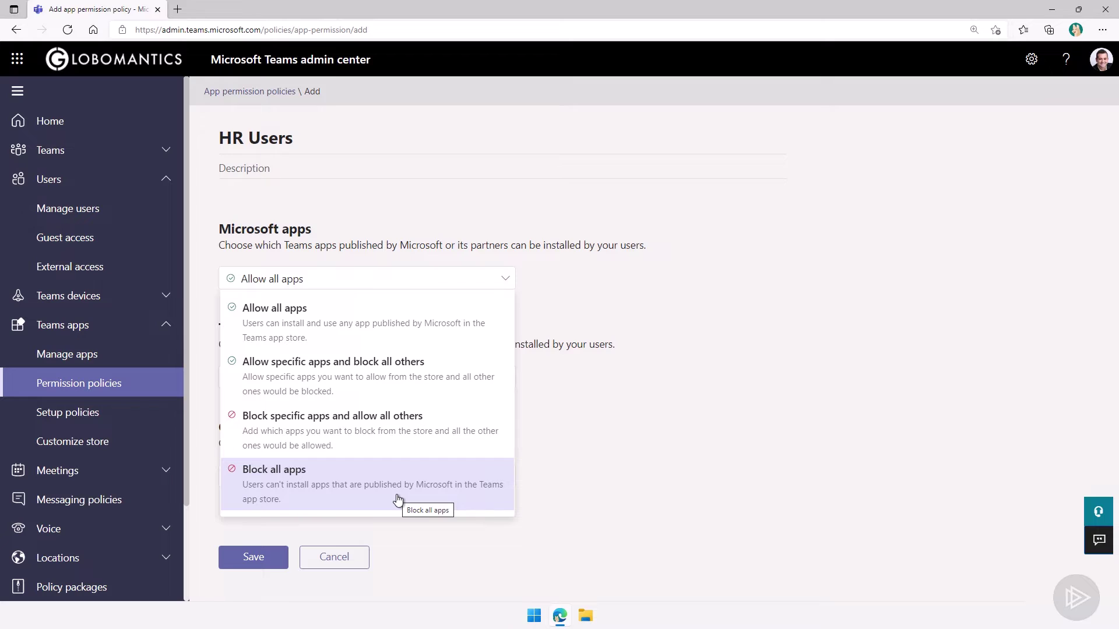
# Step: Keep Microsoft apps on Allow all apps; set third-party apps to Allow specific apps and block all others
pyautogui.click(317, 338)
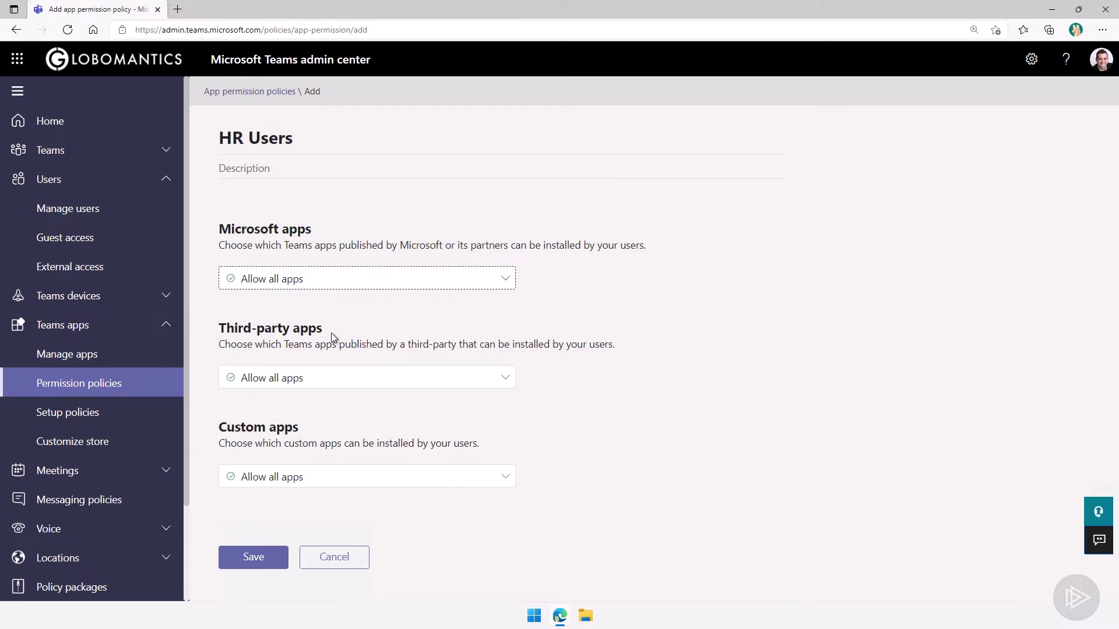
pyautogui.click(328, 379)
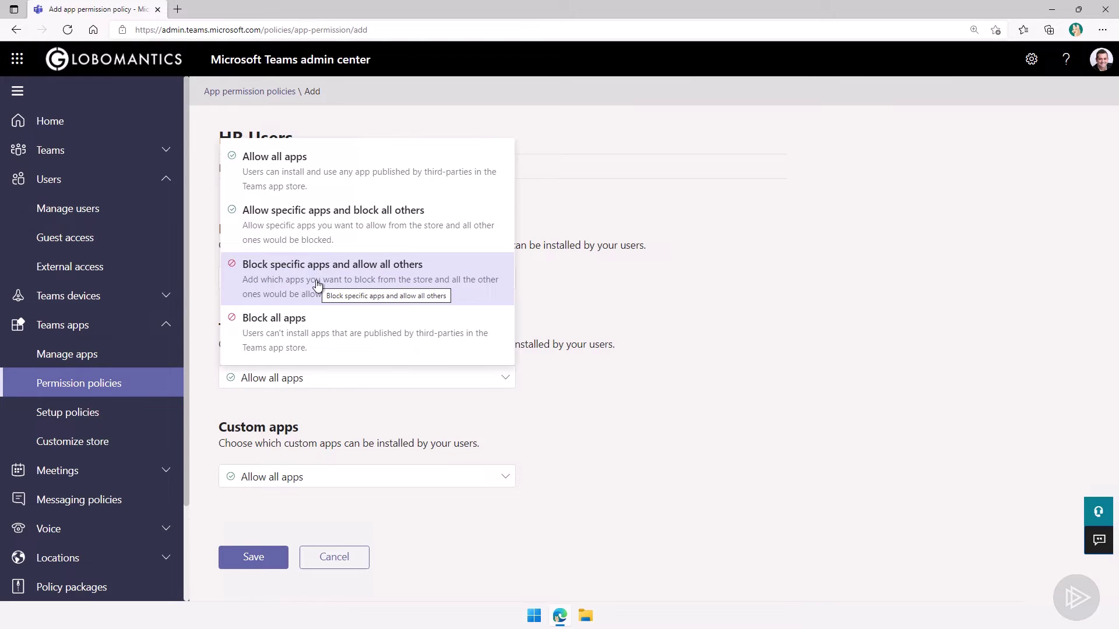
pyautogui.click(325, 246)
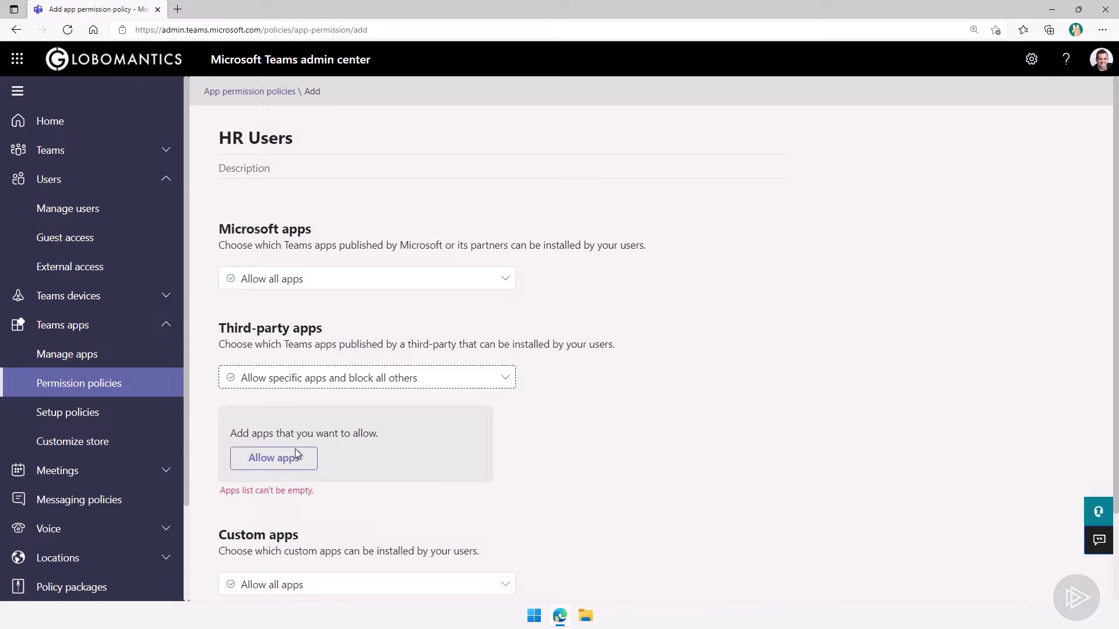
pyautogui.click(352, 384)
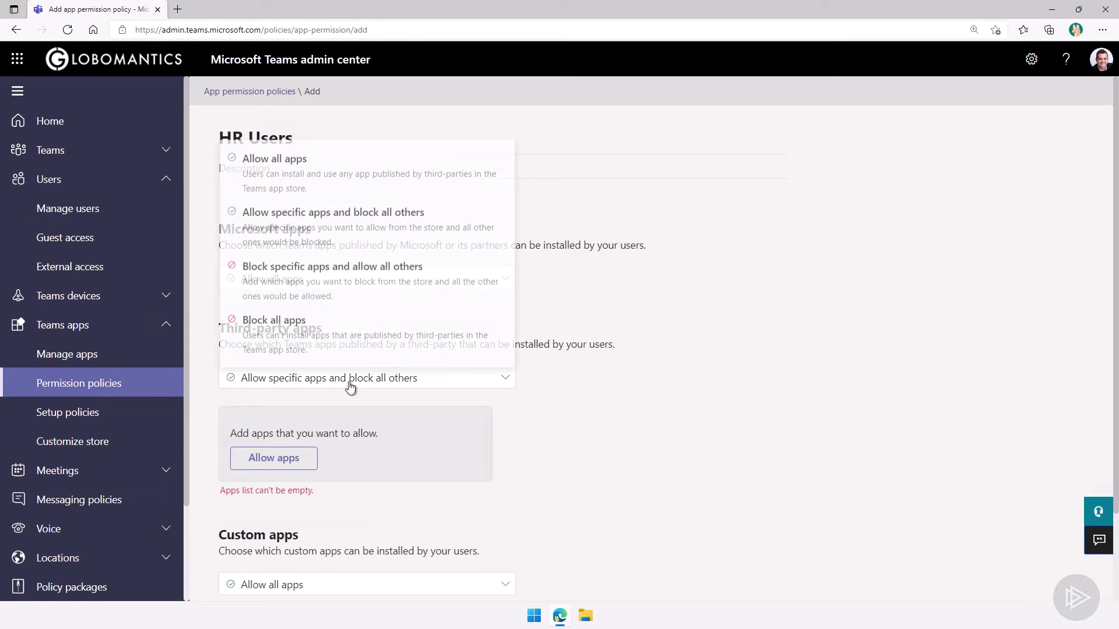
pyautogui.click(327, 467)
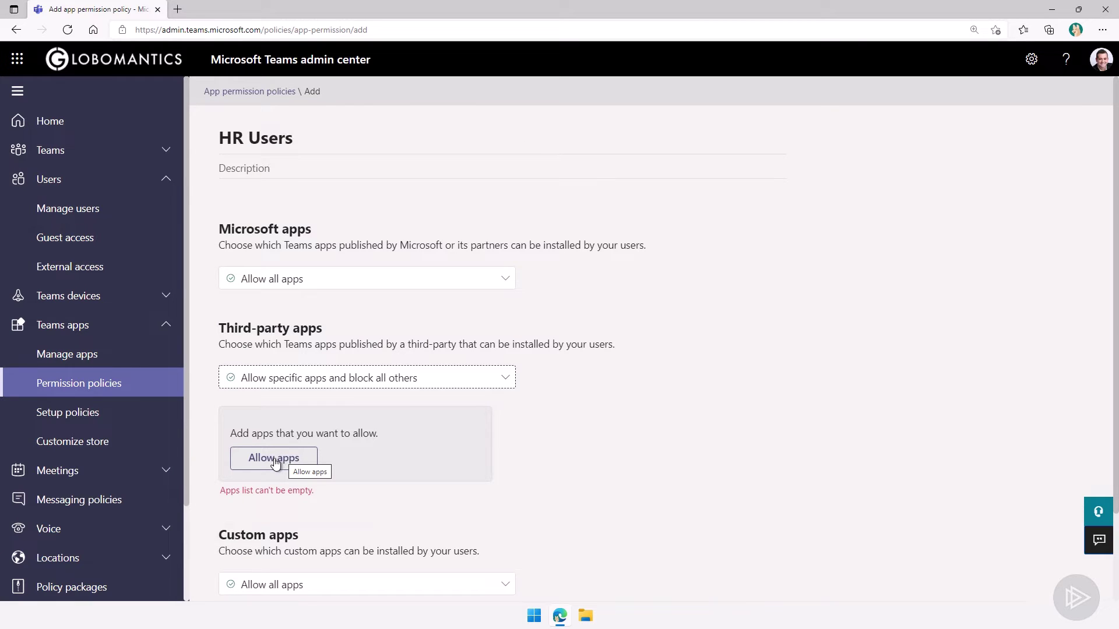
# Step: Allow the third-party apps 1-on-1 Hub, 10xGoals and 15Five, found by searching '1'
pyautogui.click(280, 459)
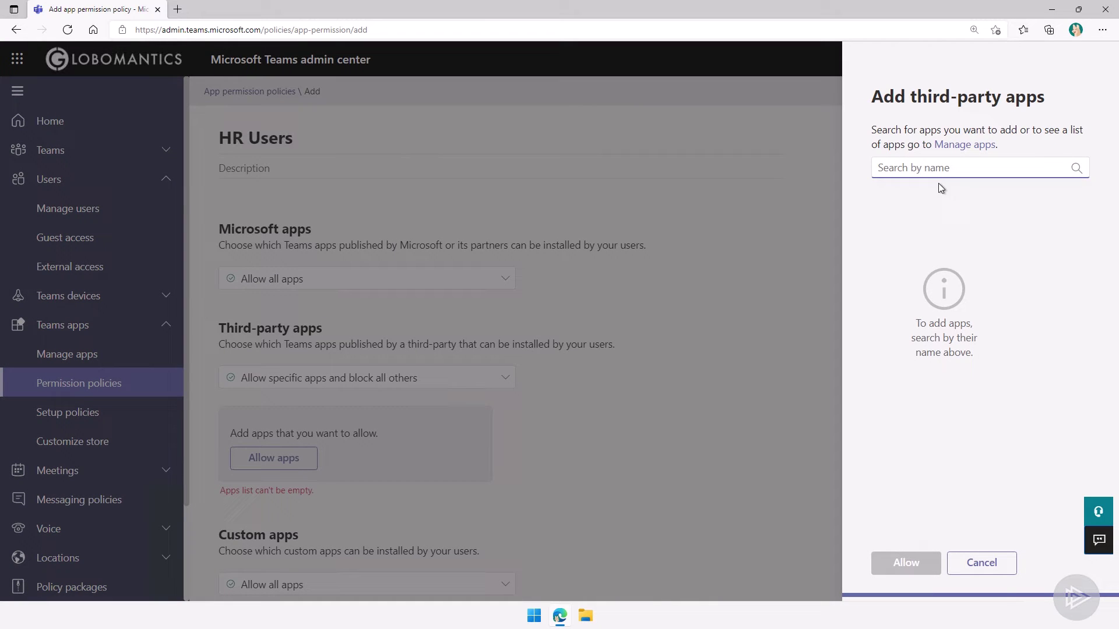
pyautogui.write('1')
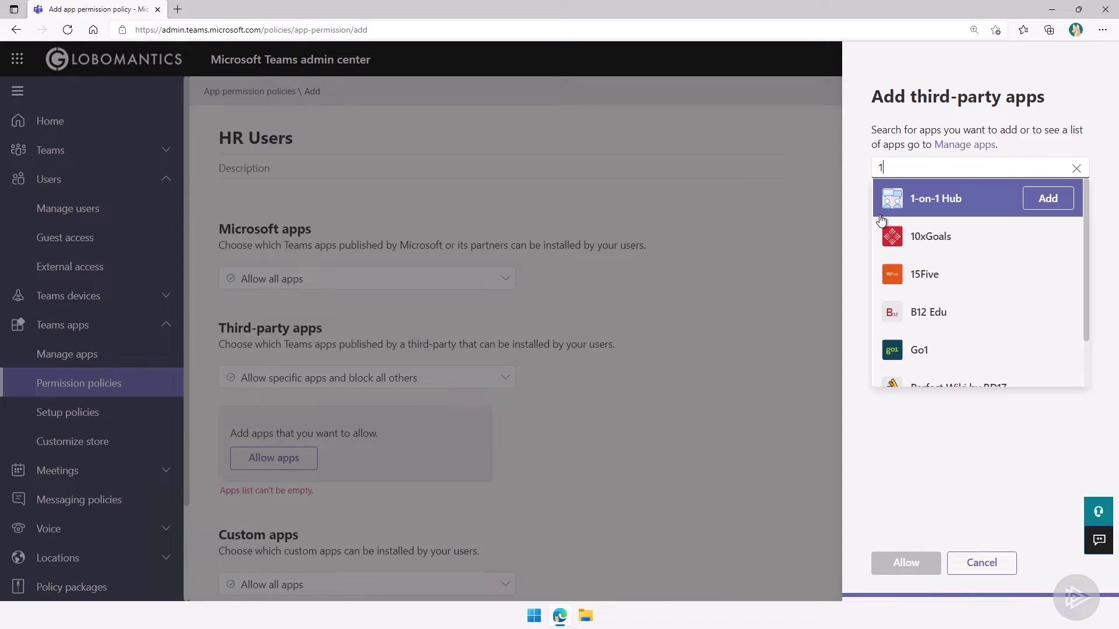
pyautogui.click(1043, 201)
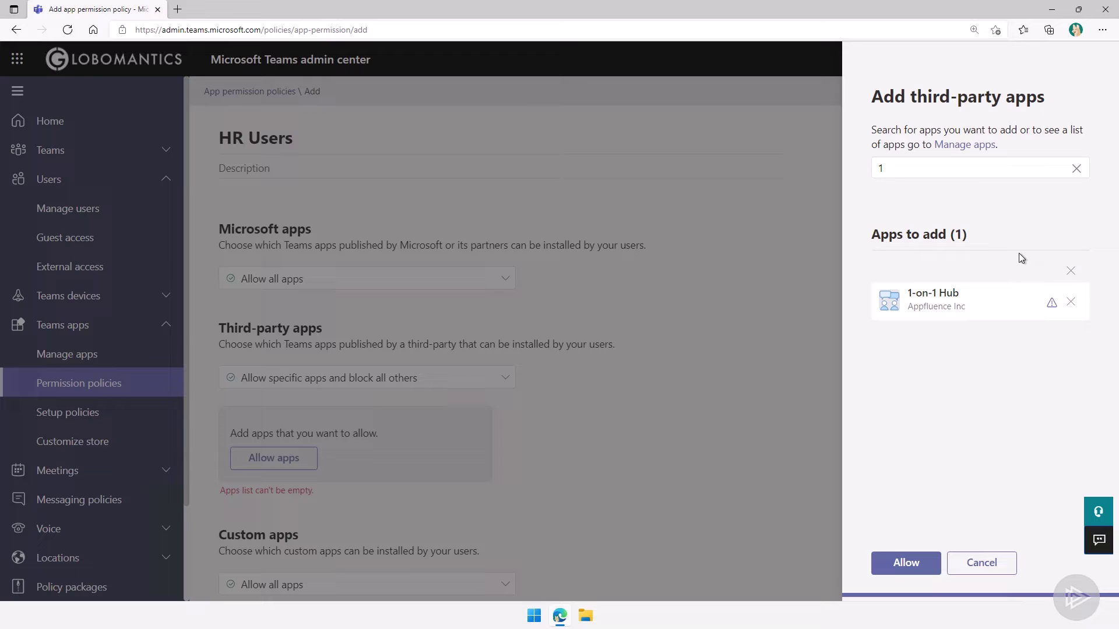
pyautogui.click(935, 173)
pyautogui.click(1049, 236)
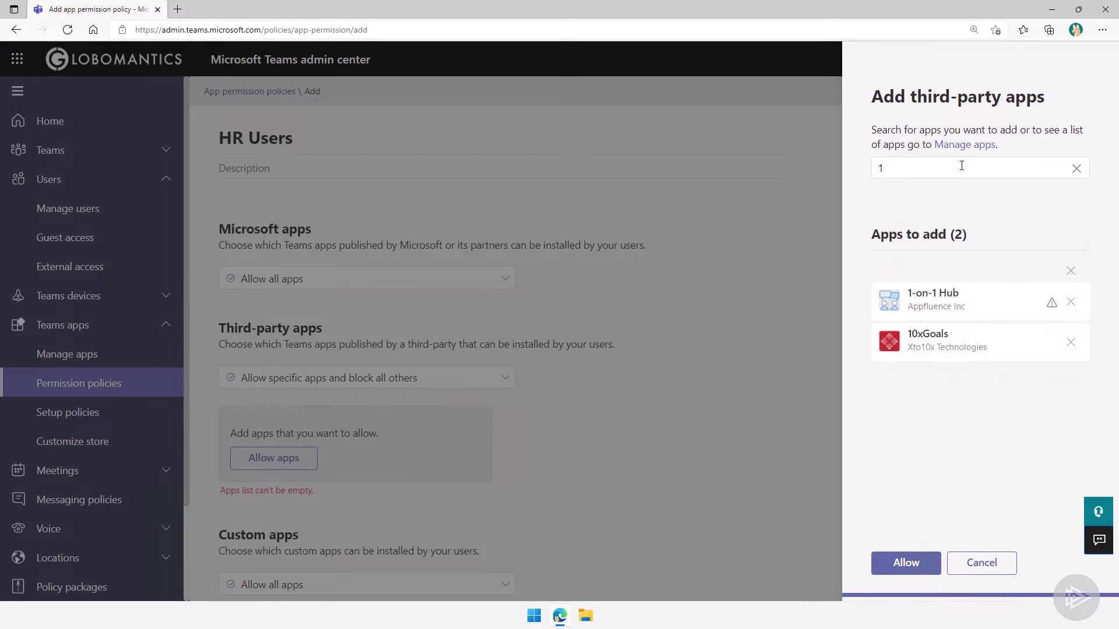
pyautogui.click(961, 166)
pyautogui.click(1047, 274)
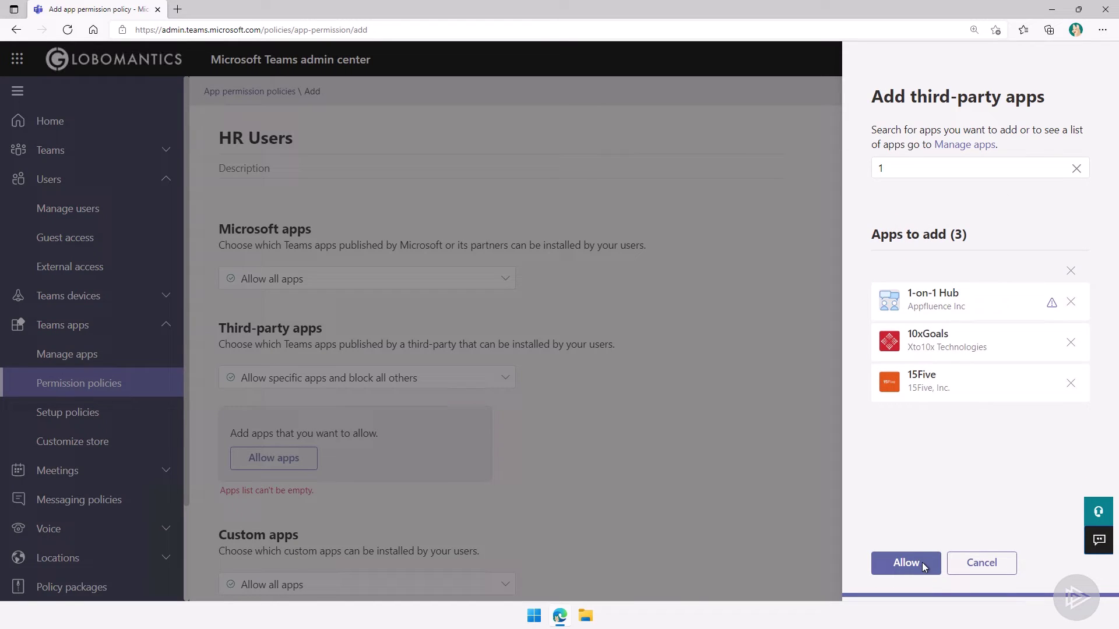
pyautogui.click(903, 561)
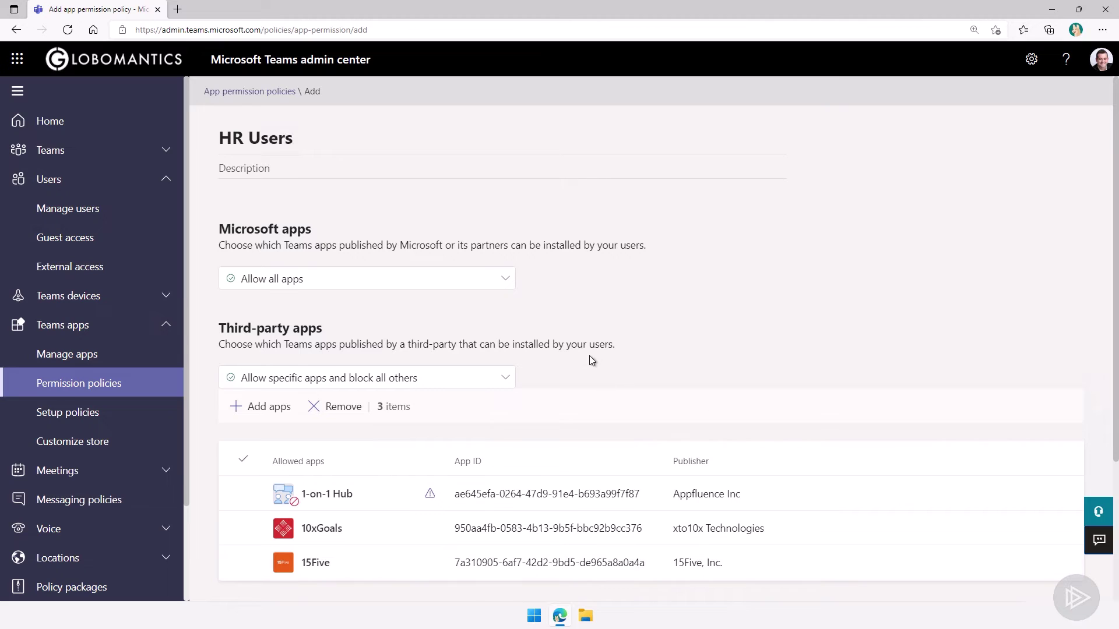
pyautogui.scroll(-1, 589, 360)
pyautogui.click(503, 428)
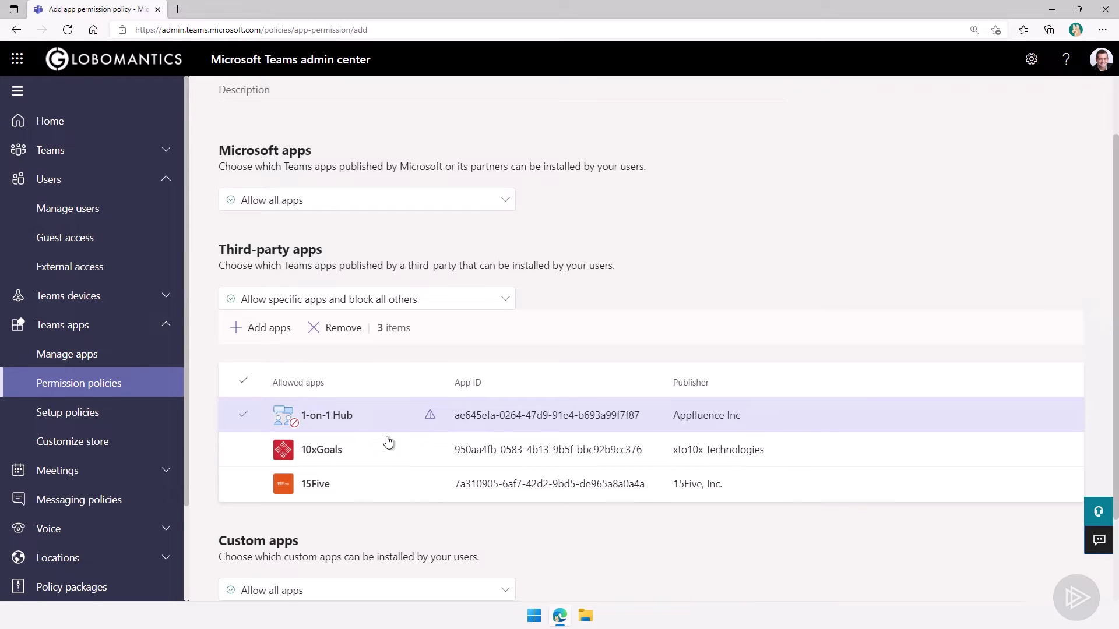
# Step: Set Custom apps to Block all apps and save the HR Users policy
pyautogui.scroll(-2, 373, 480)
pyautogui.click(326, 480)
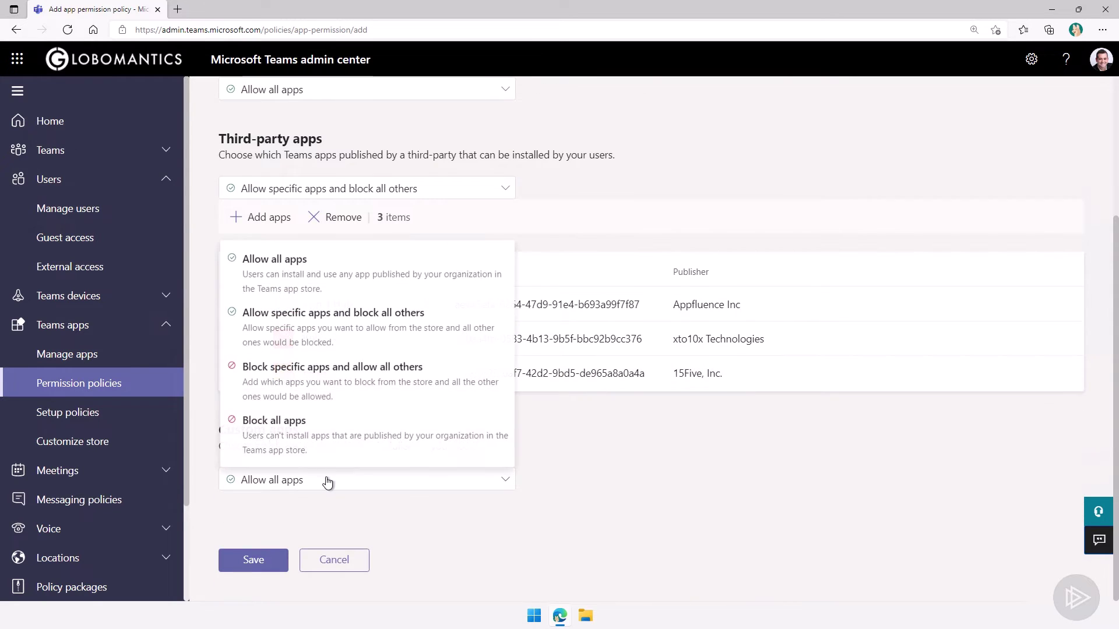
pyautogui.click(301, 446)
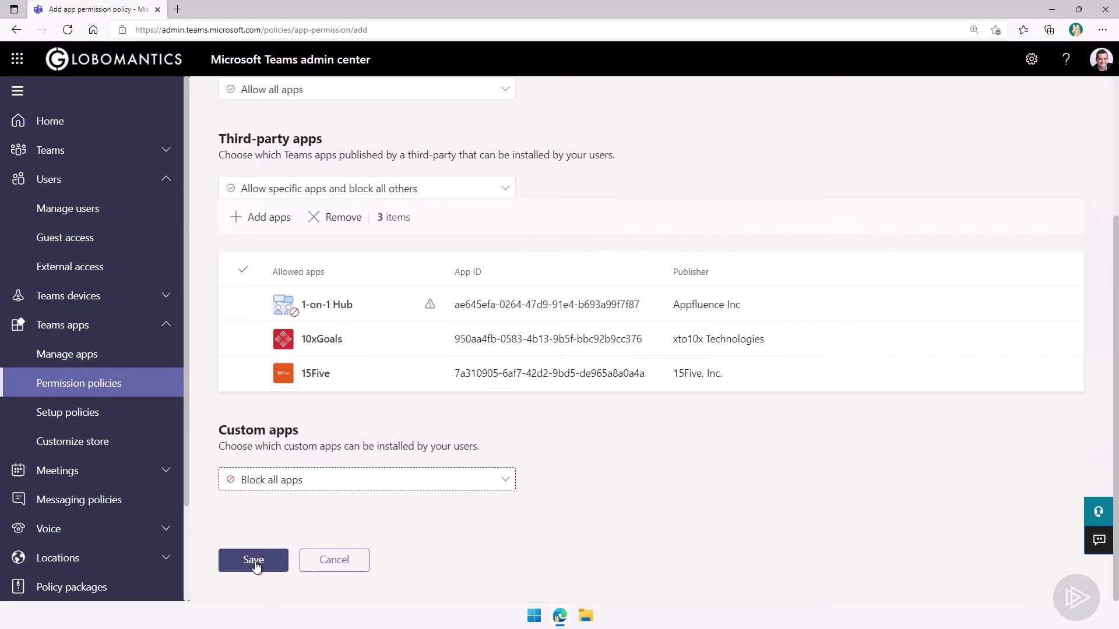
pyautogui.click(270, 566)
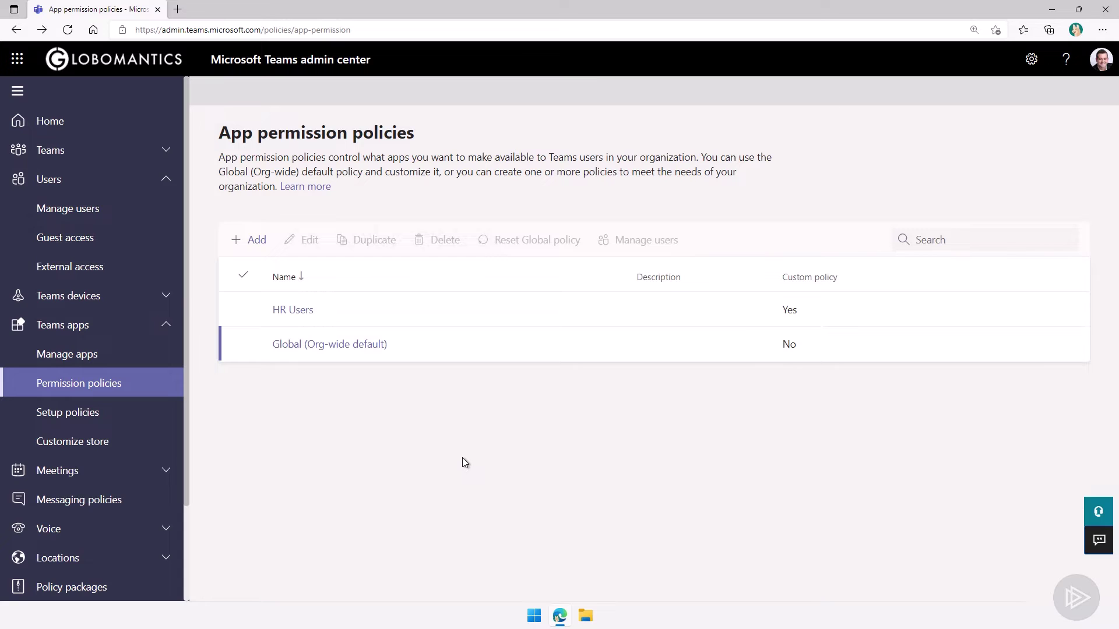
# Step: Search the Users list for a user and open their profile
pyautogui.click(91, 211)
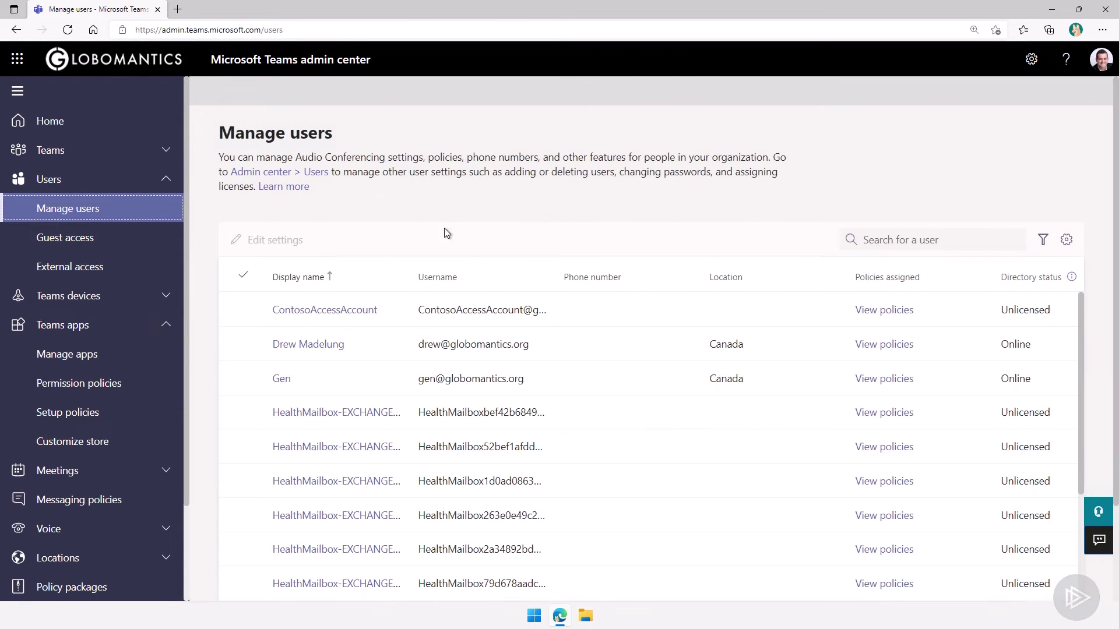
pyautogui.click(891, 239)
pyautogui.write('vane')
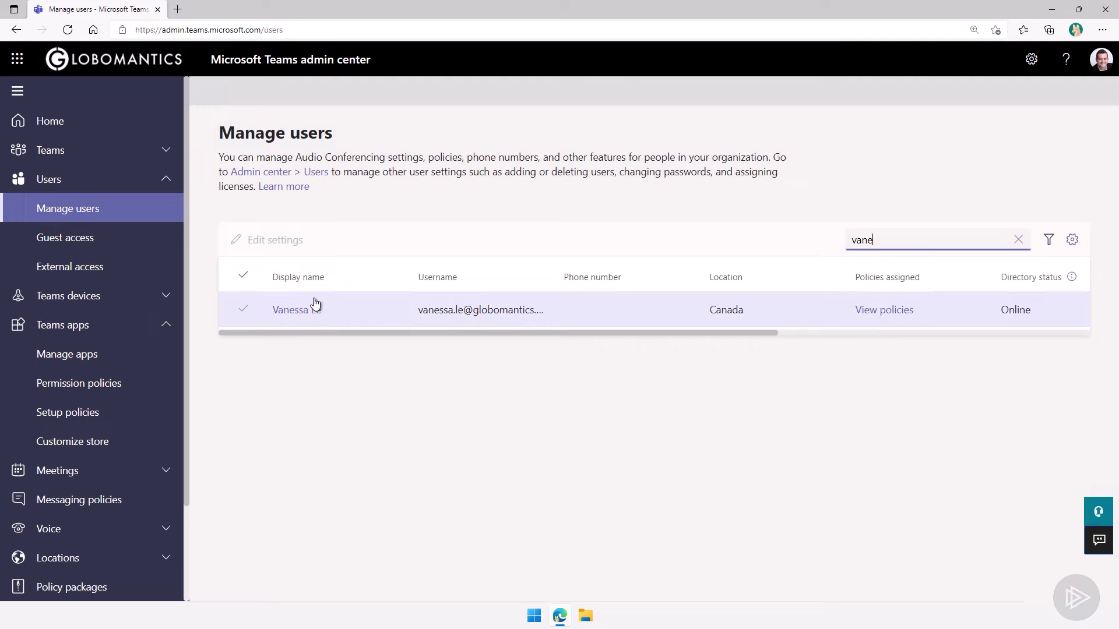
pyautogui.click(300, 309)
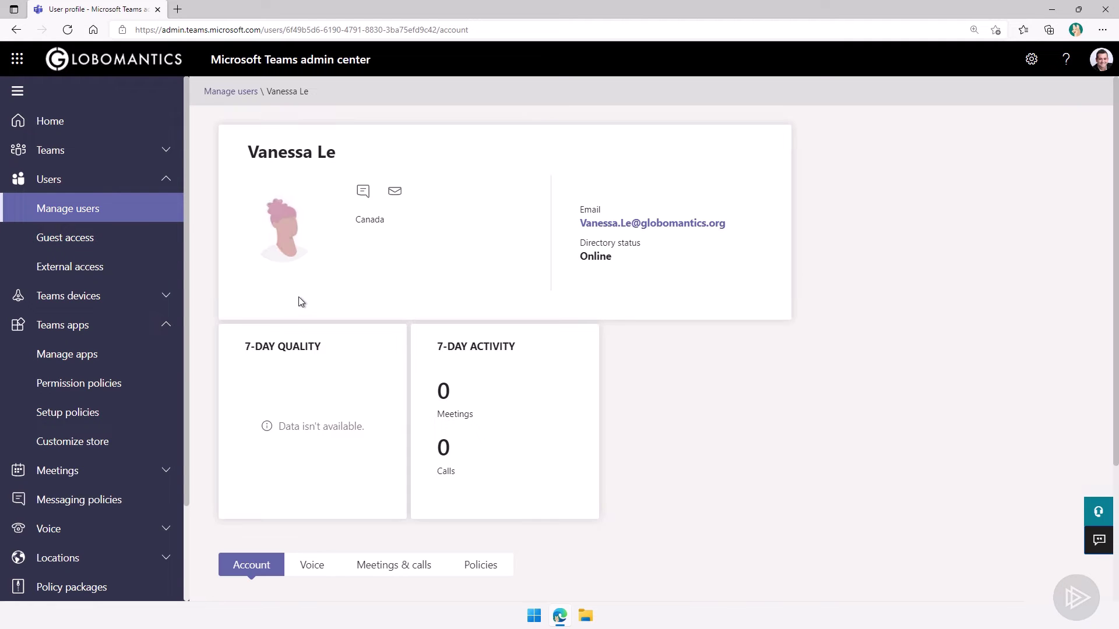
# Step: Check the user's assigned app permission policy, then return to the App permission policies list
pyautogui.scroll(-3, 327, 306)
pyautogui.click(496, 415)
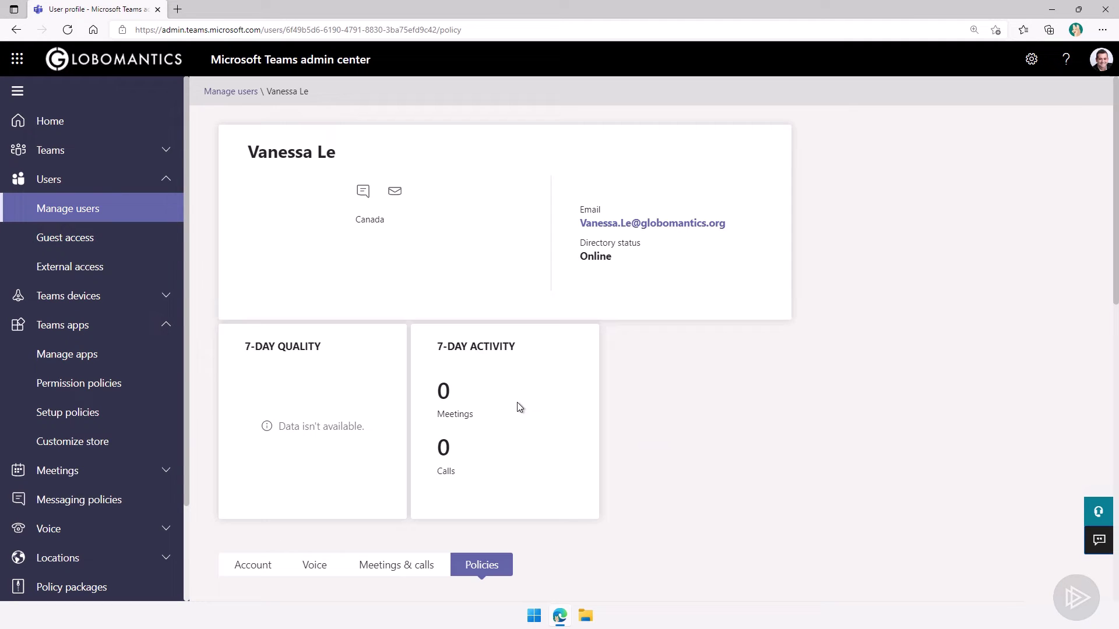
pyautogui.scroll(-5, 340, 412)
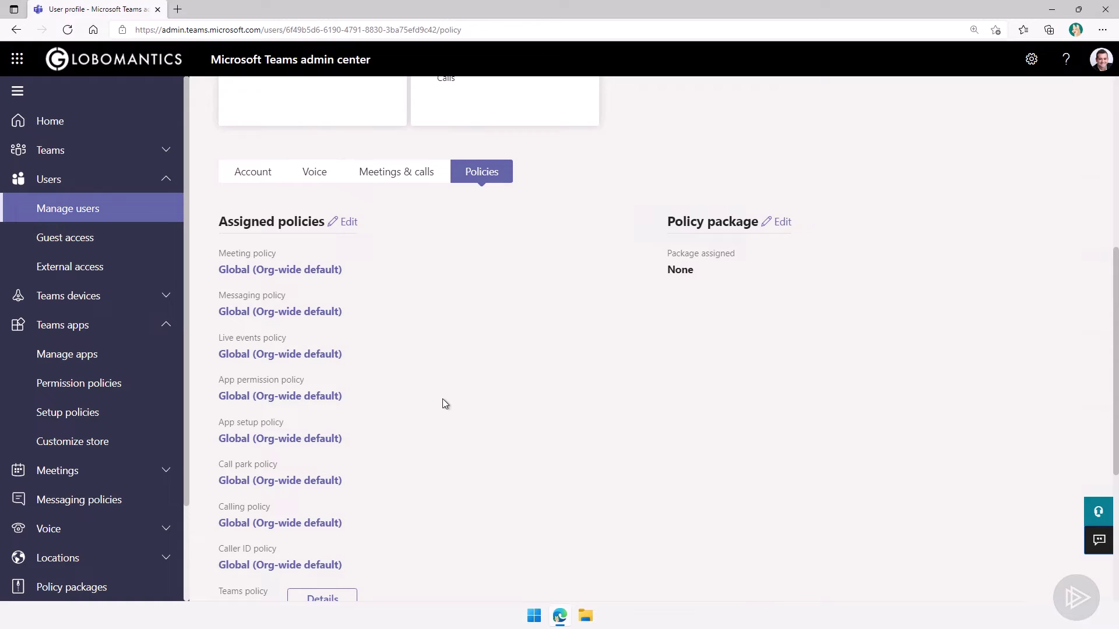
pyautogui.click(285, 397)
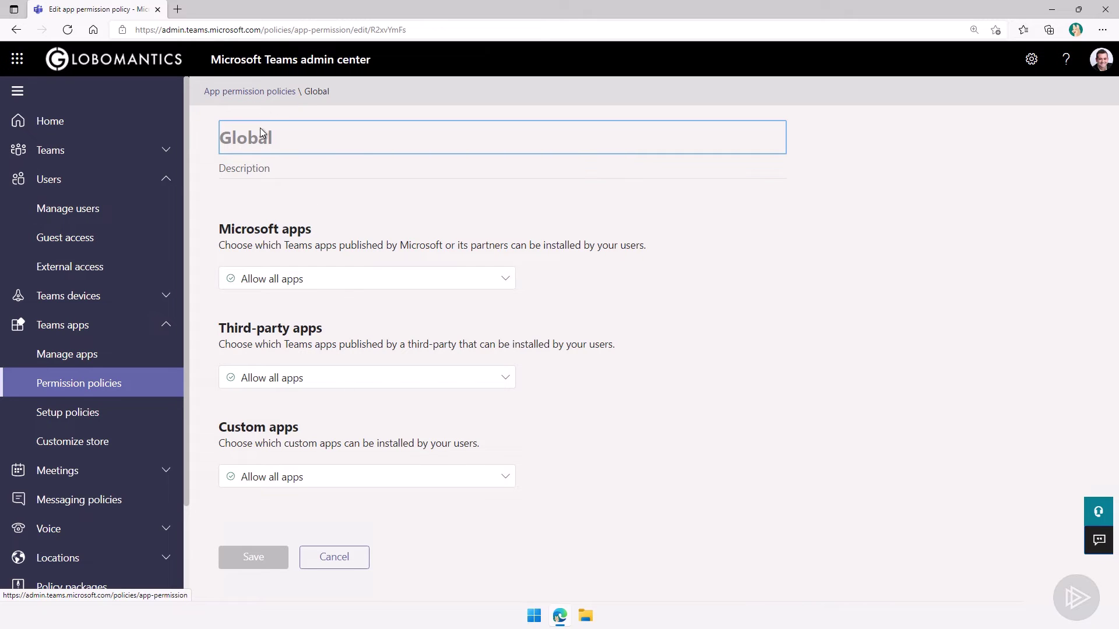
pyautogui.click(248, 92)
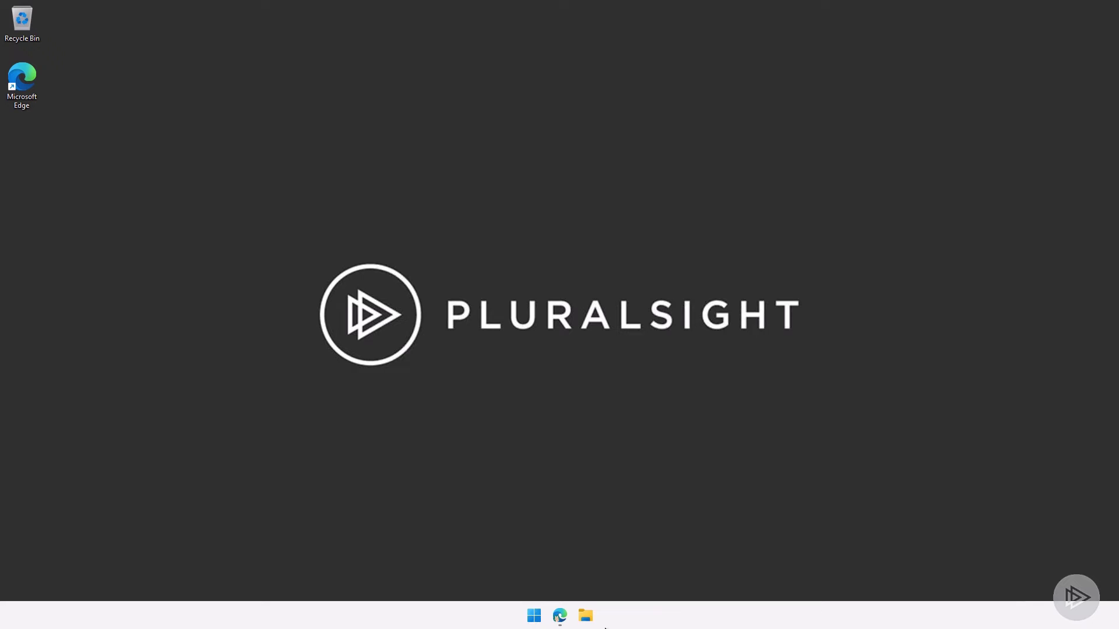
# Step: Switch back to Edge and open the Teams apps > Setup policies list
pyautogui.click(560, 616)
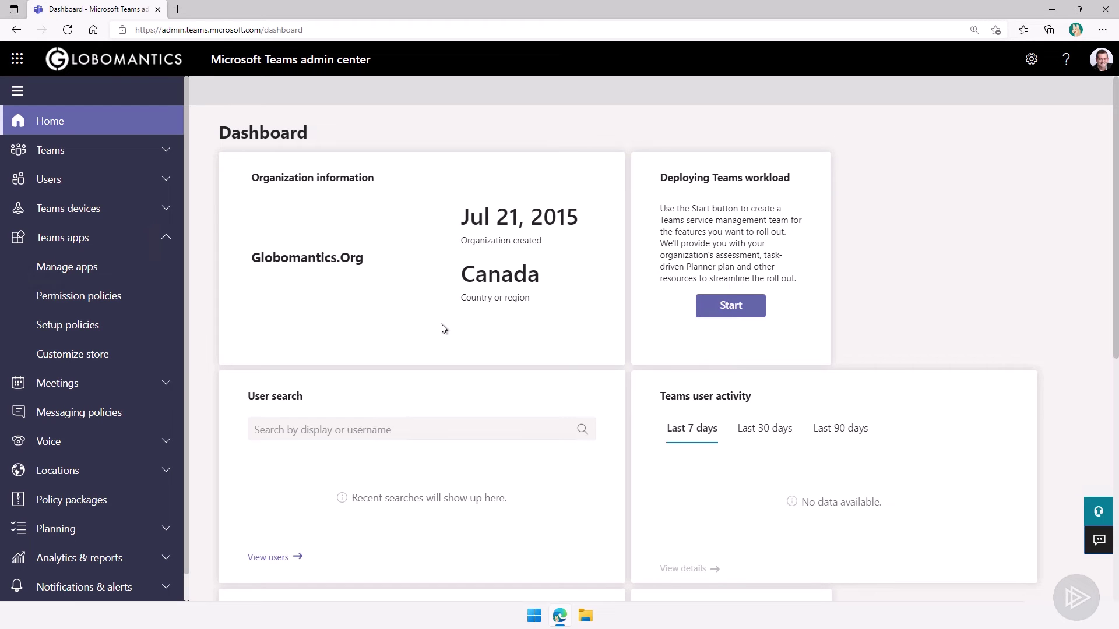
pyautogui.click(87, 332)
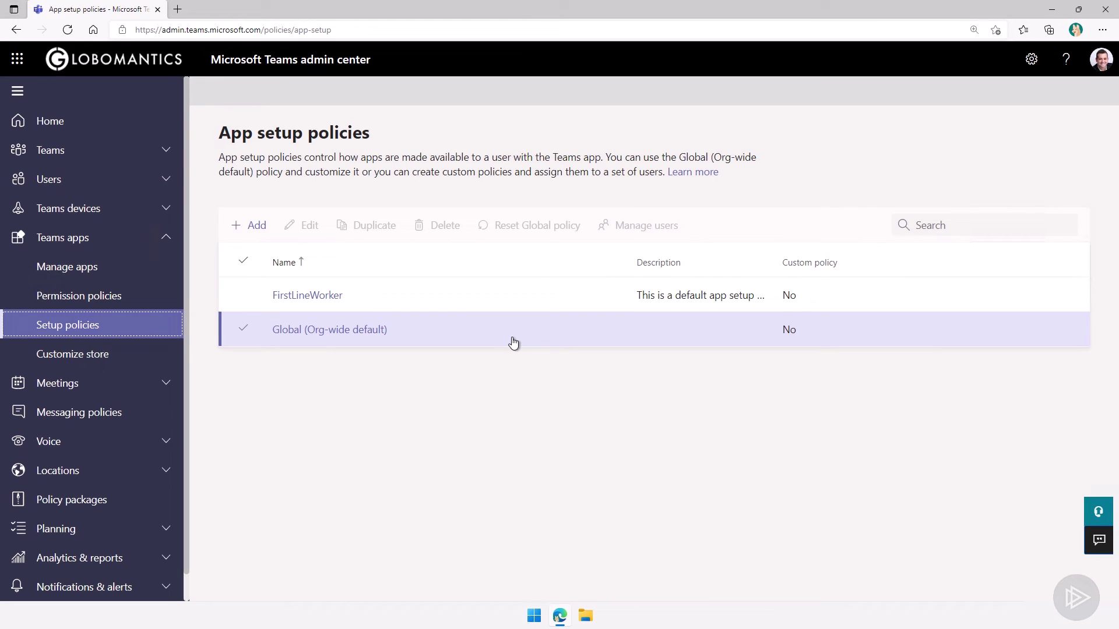
pyautogui.click(255, 226)
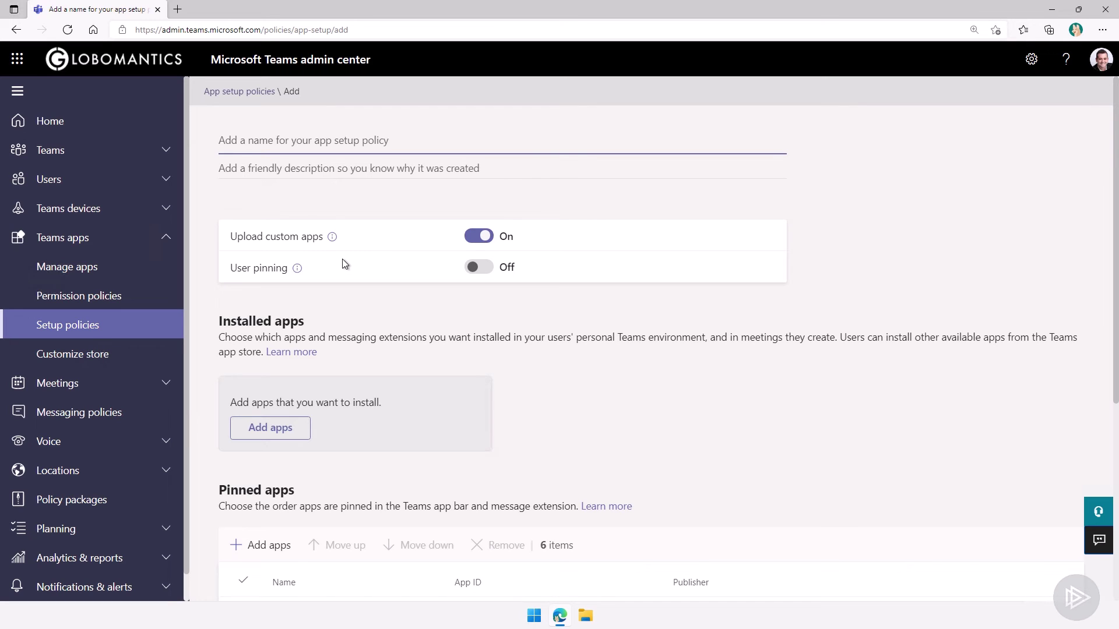
pyautogui.click(52, 261)
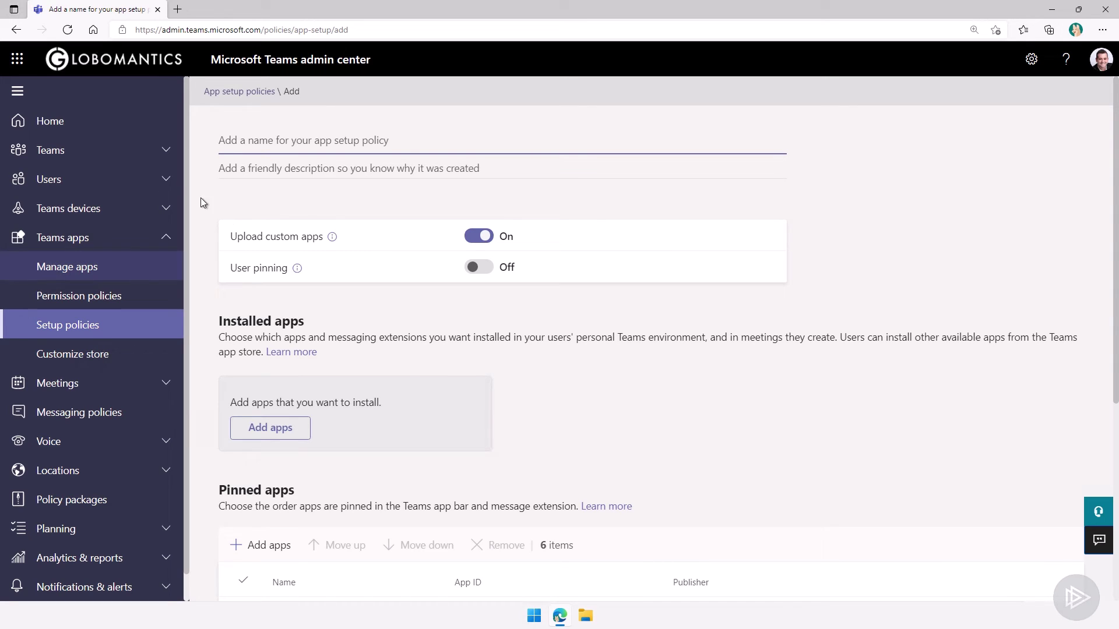
pyautogui.click(227, 92)
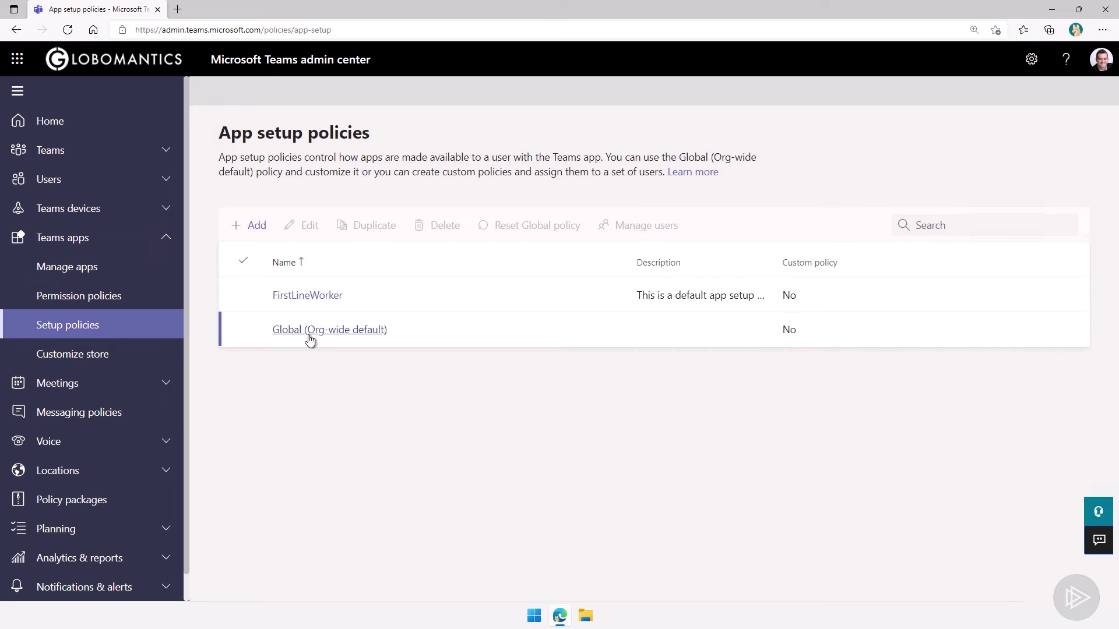
# Step: Open the Global (Org-wide default) setup policy and switch User pinning On
pyautogui.click(309, 330)
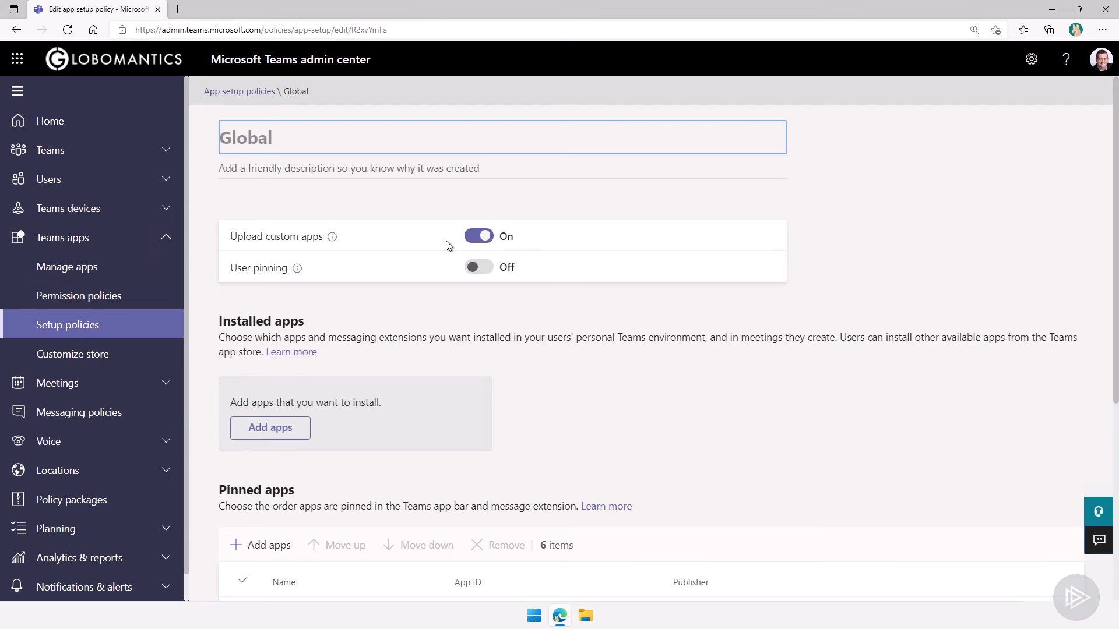
pyautogui.click(480, 272)
pyautogui.scroll(-3, 407, 313)
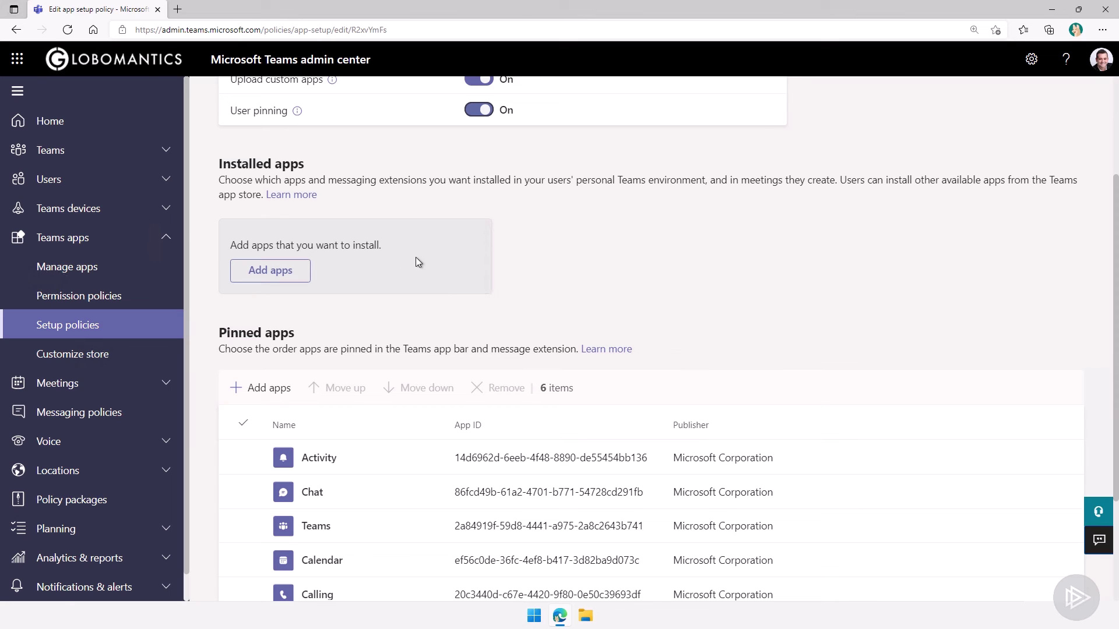
# Step: In the installed-apps picker, try the HR Users permission policy filter, then reset it to None
pyautogui.click(282, 271)
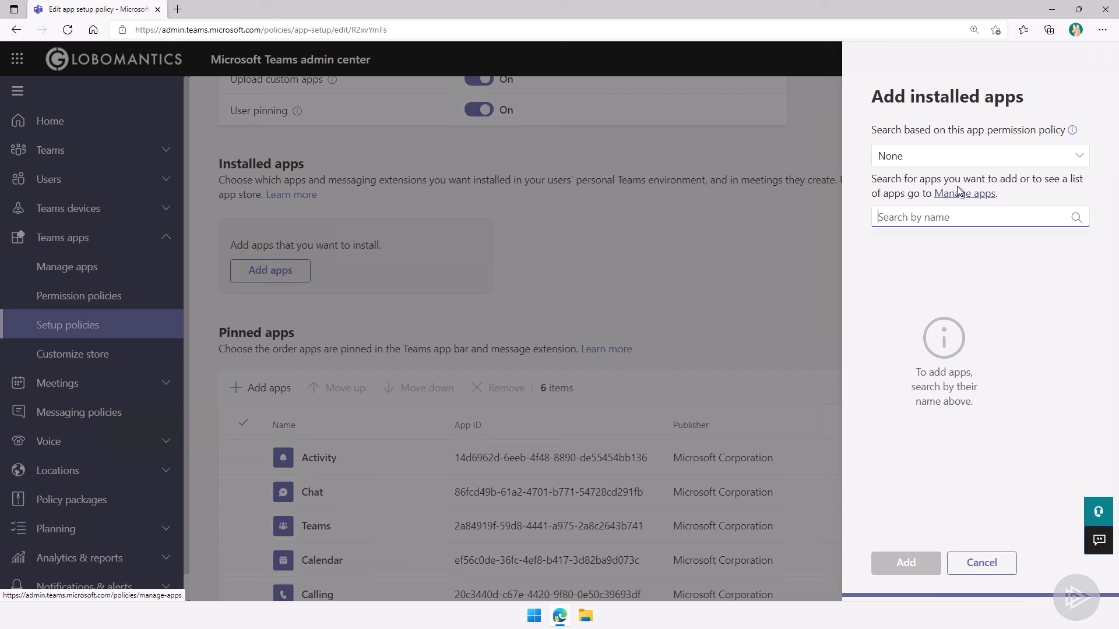
pyautogui.click(1074, 160)
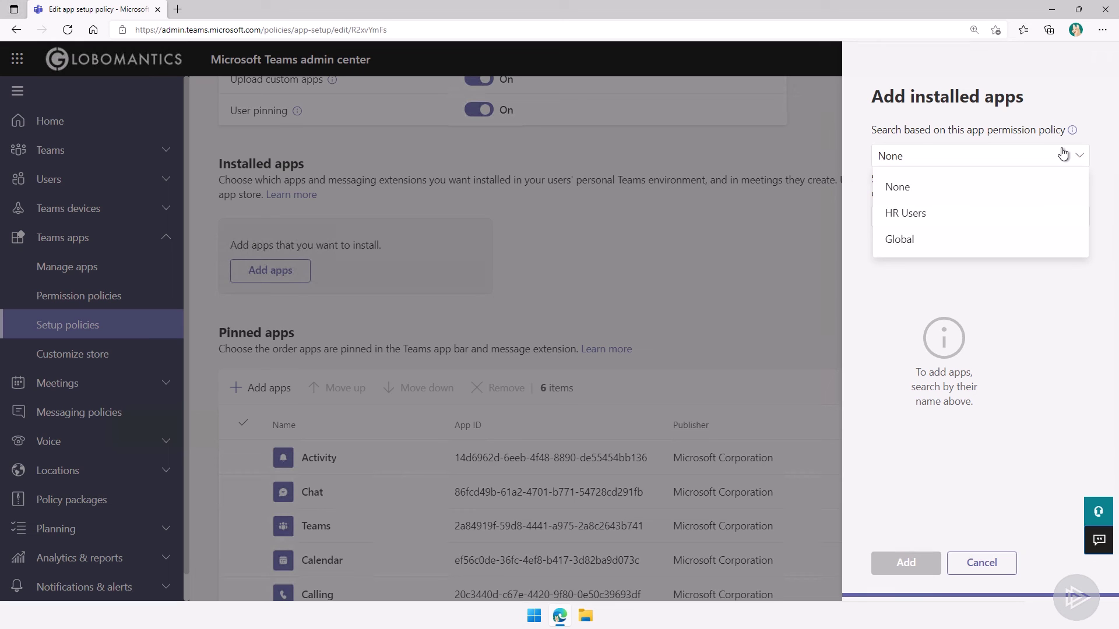
pyautogui.click(916, 212)
pyautogui.click(973, 216)
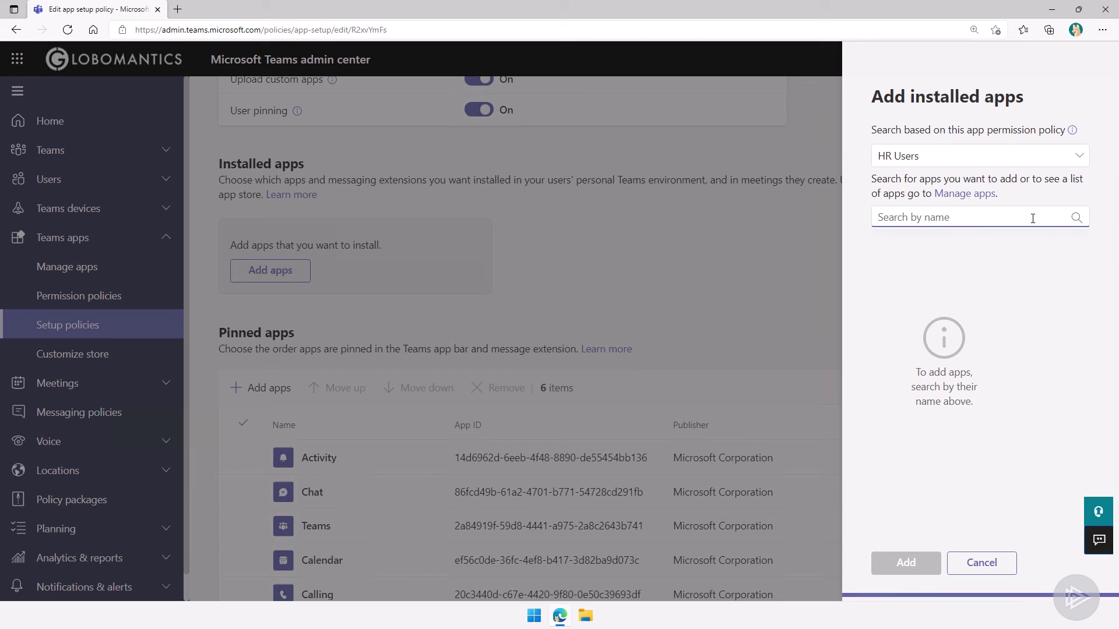
pyautogui.write('1')
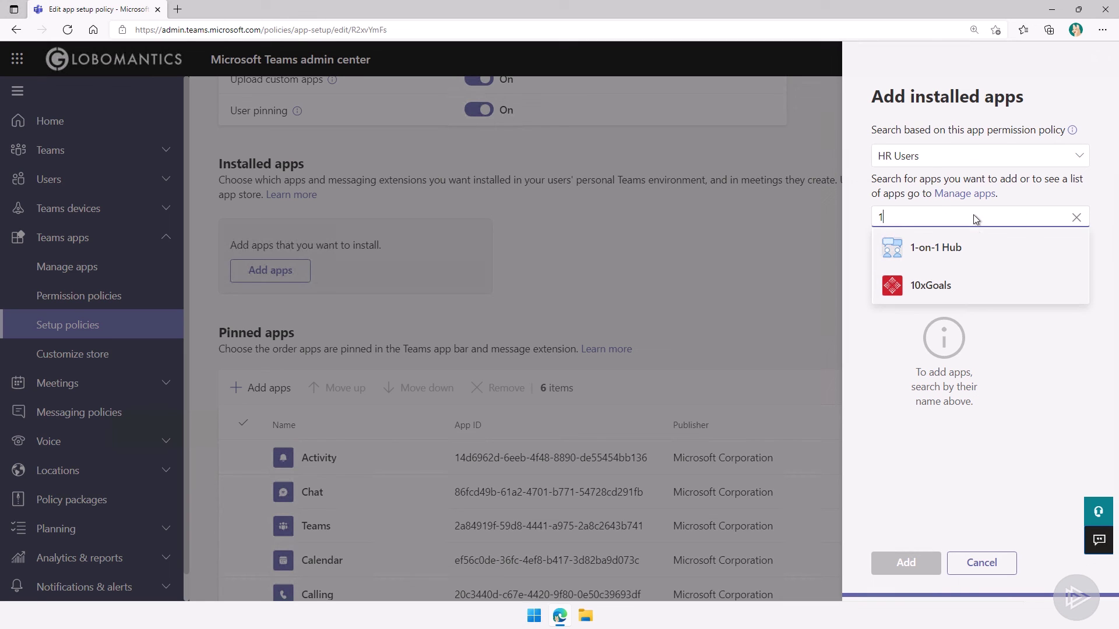
pyautogui.click(928, 159)
pyautogui.click(908, 185)
pyautogui.click(910, 212)
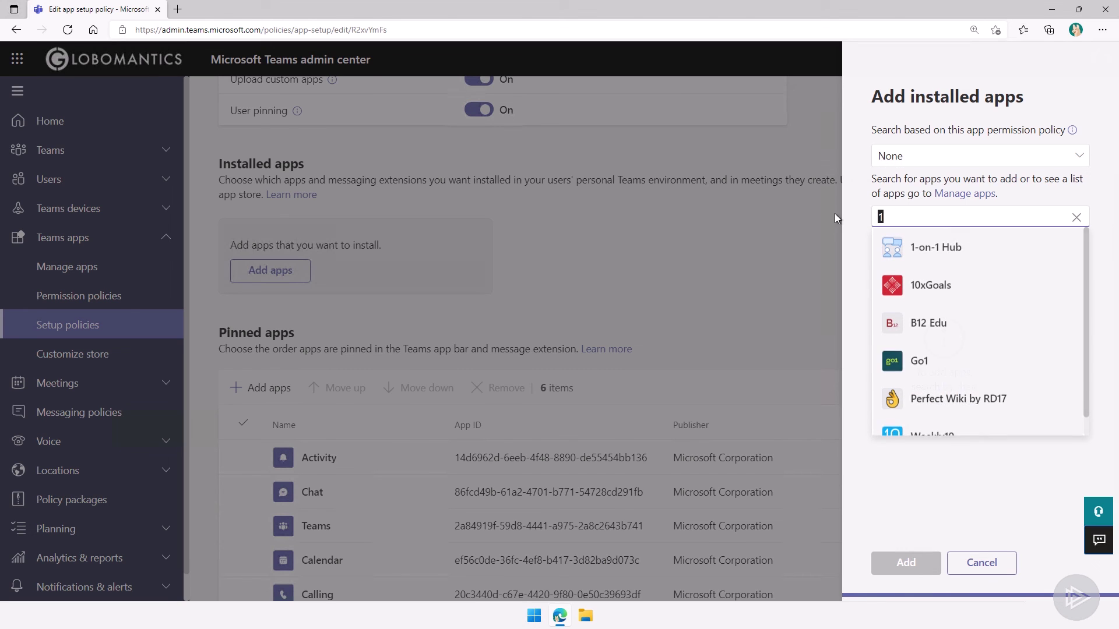
# Step: Search 'appro' and add Approvals to the installed apps
pyautogui.press('BackSpace')
pyautogui.write('appro')
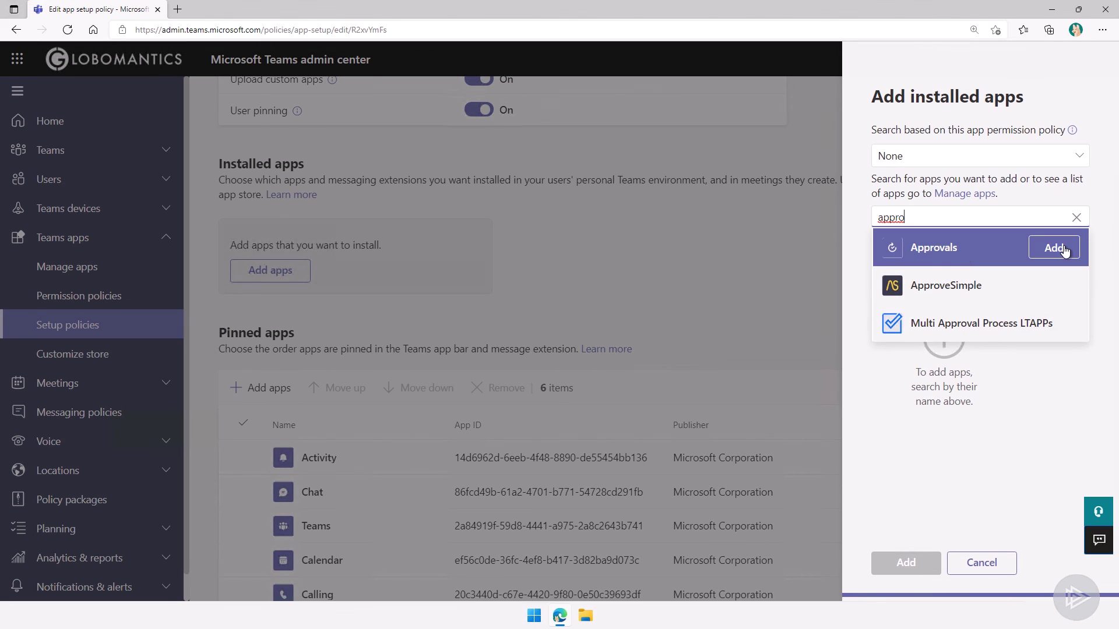
pyautogui.click(1065, 248)
pyautogui.click(912, 562)
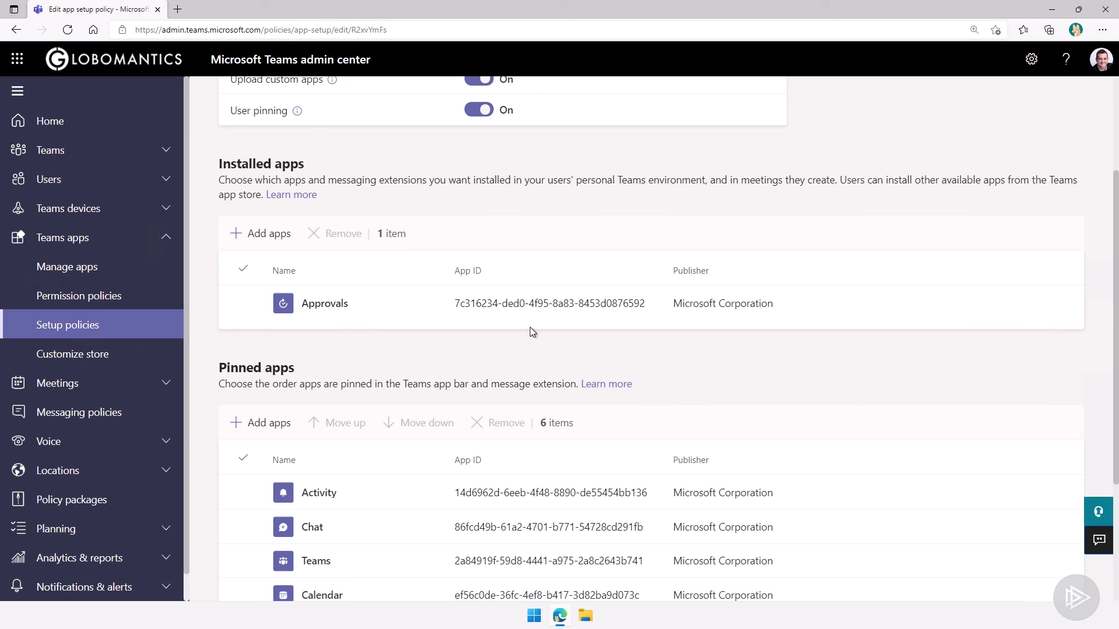
# Step: Add Approvals to the Global policy's pinned apps, found by searching 'appro'
pyautogui.scroll(-3, 645, 332)
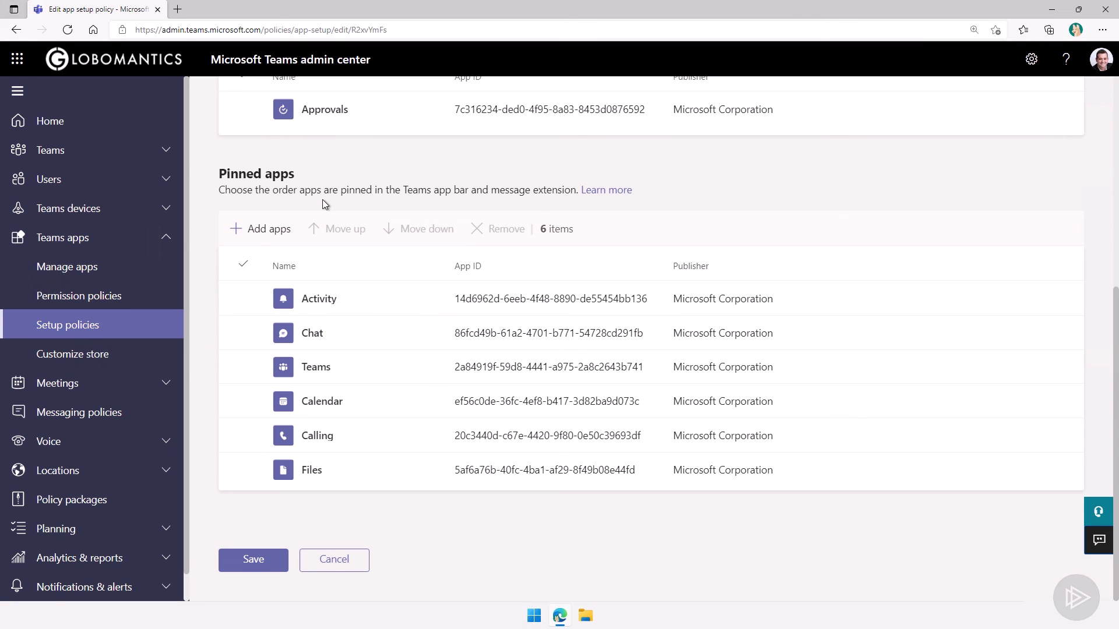
pyautogui.click(261, 231)
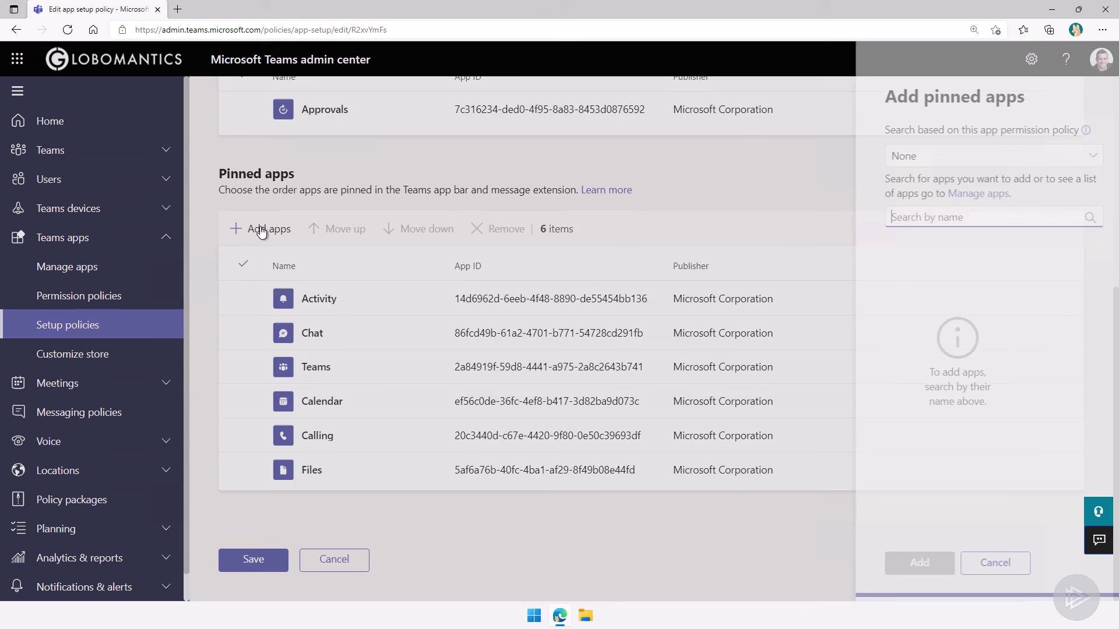
pyautogui.write('a')
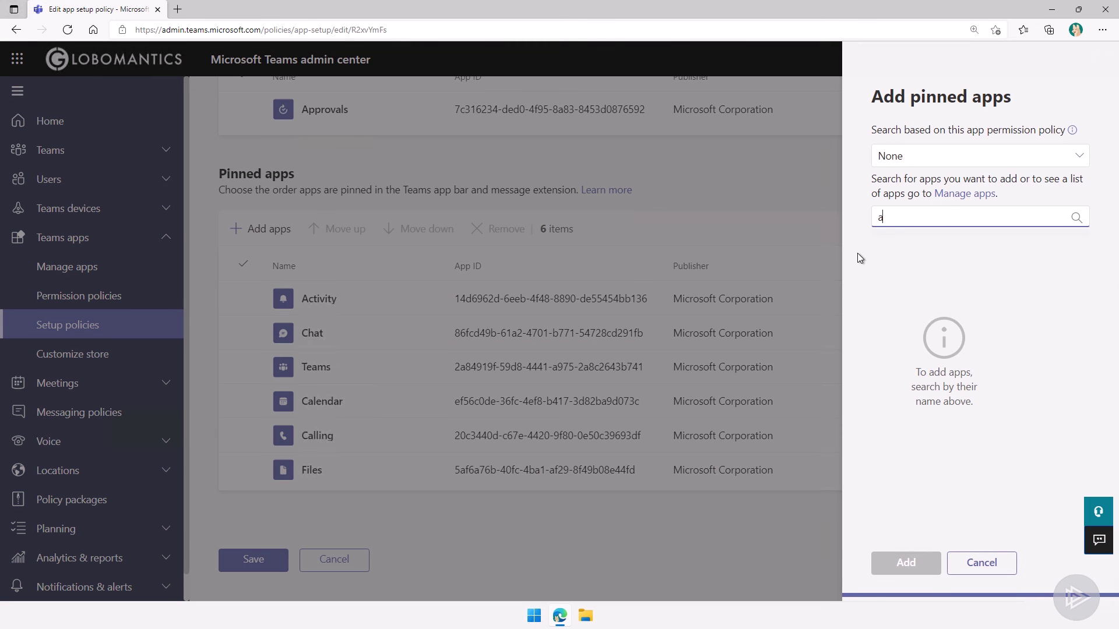
pyautogui.write('ppro')
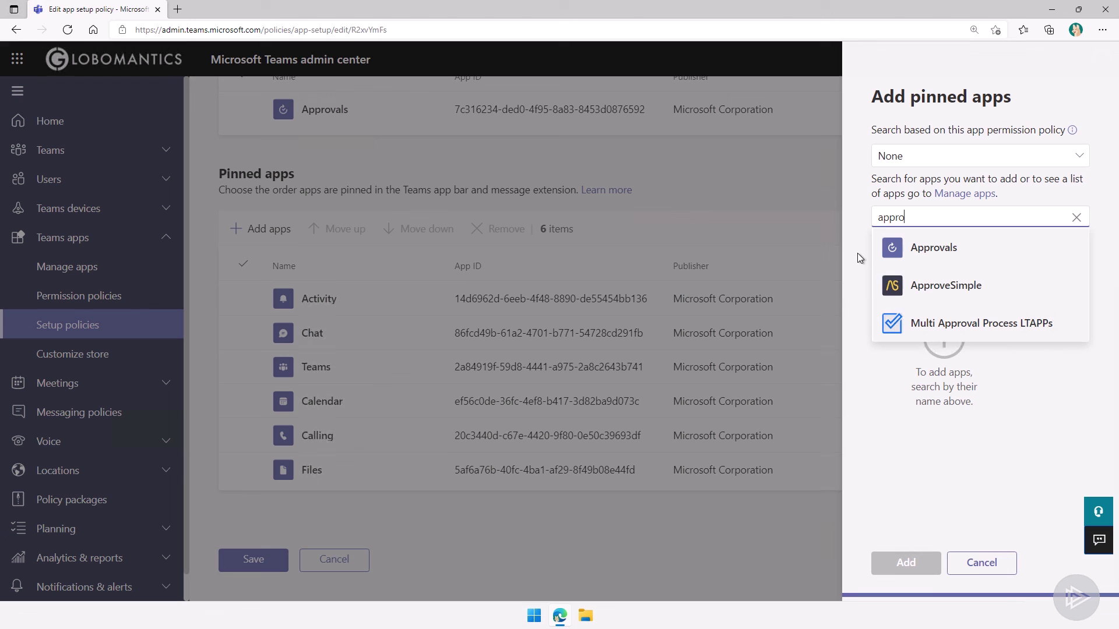
pyautogui.click(1049, 248)
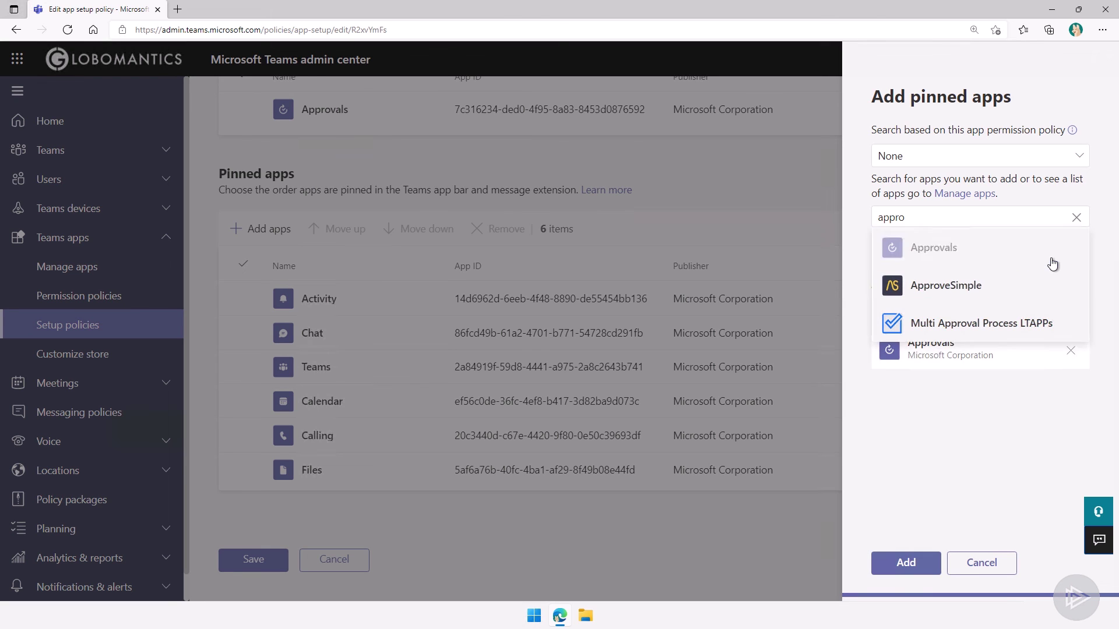
pyautogui.click(905, 563)
# Step: Move Approvals up four places so it sits directly under Activity
pyautogui.click(245, 505)
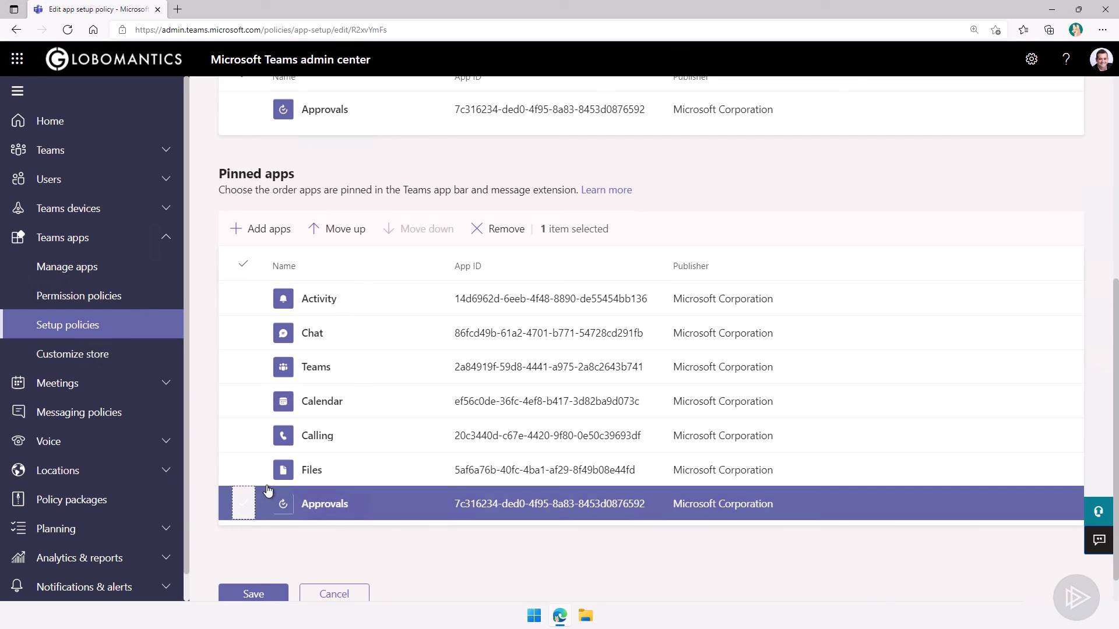
pyautogui.click(323, 239)
pyautogui.click(322, 238)
pyautogui.click(322, 239)
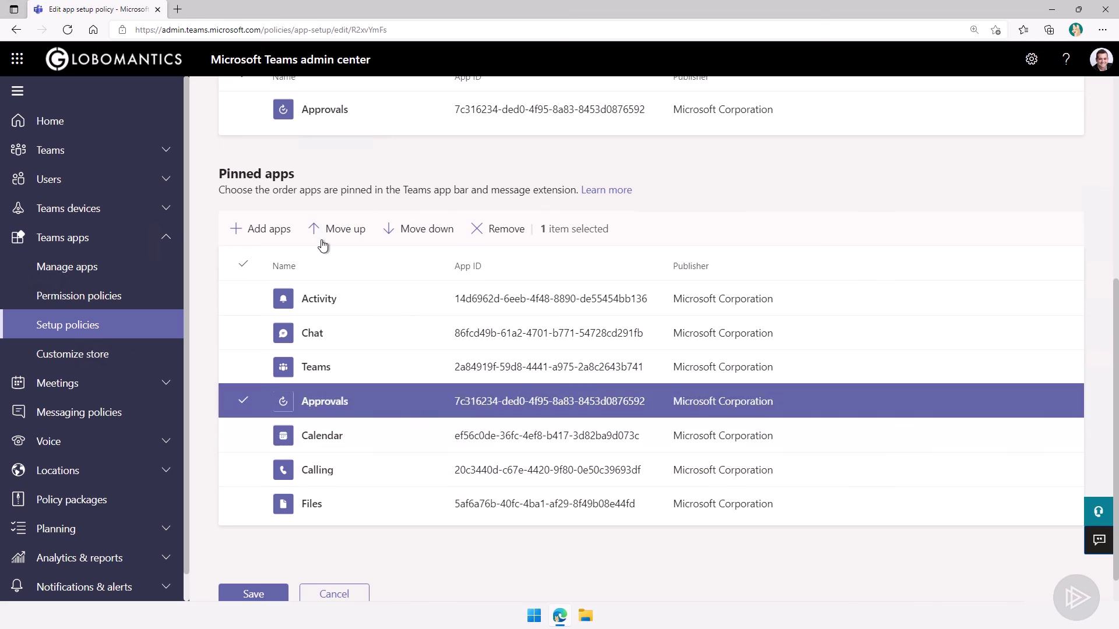
pyautogui.click(322, 238)
pyautogui.click(322, 239)
pyautogui.click(243, 332)
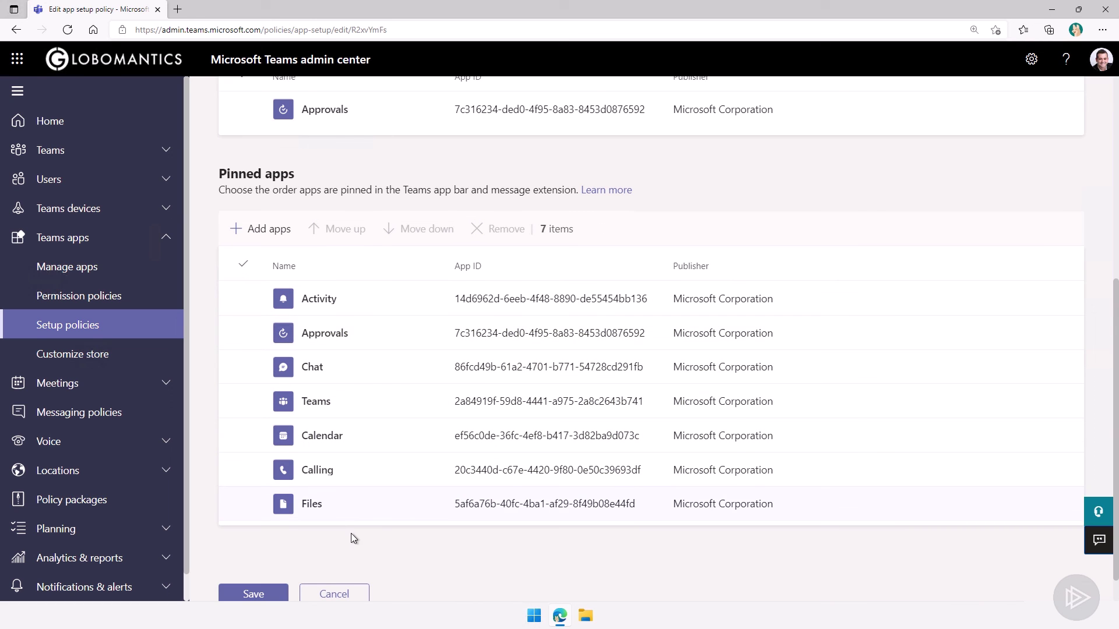
pyautogui.click(344, 515)
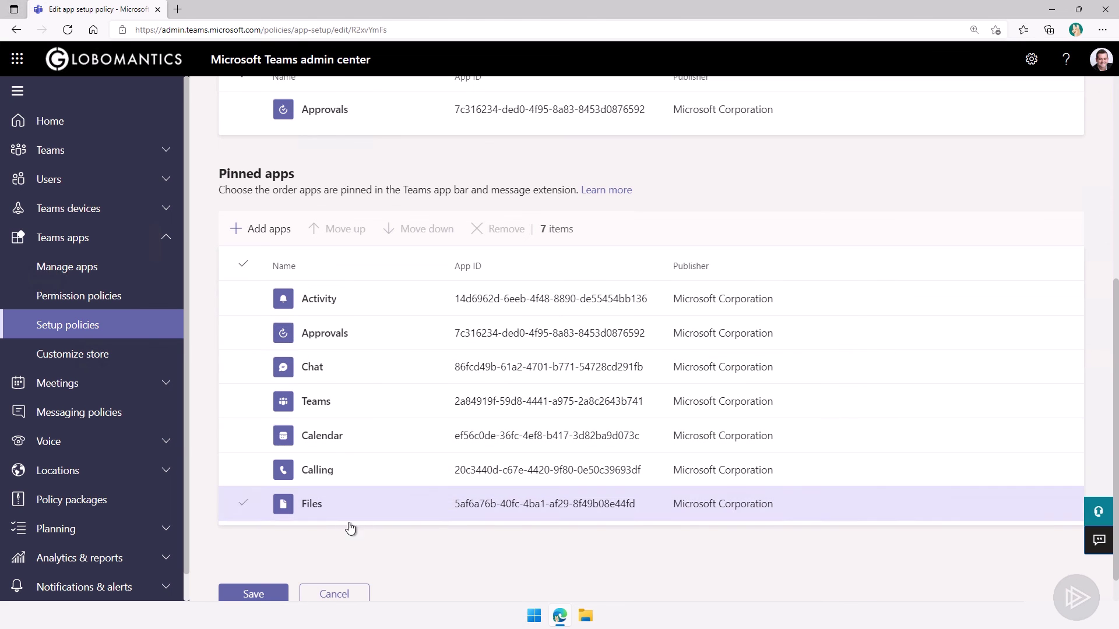
pyautogui.scroll(5, 482, 271)
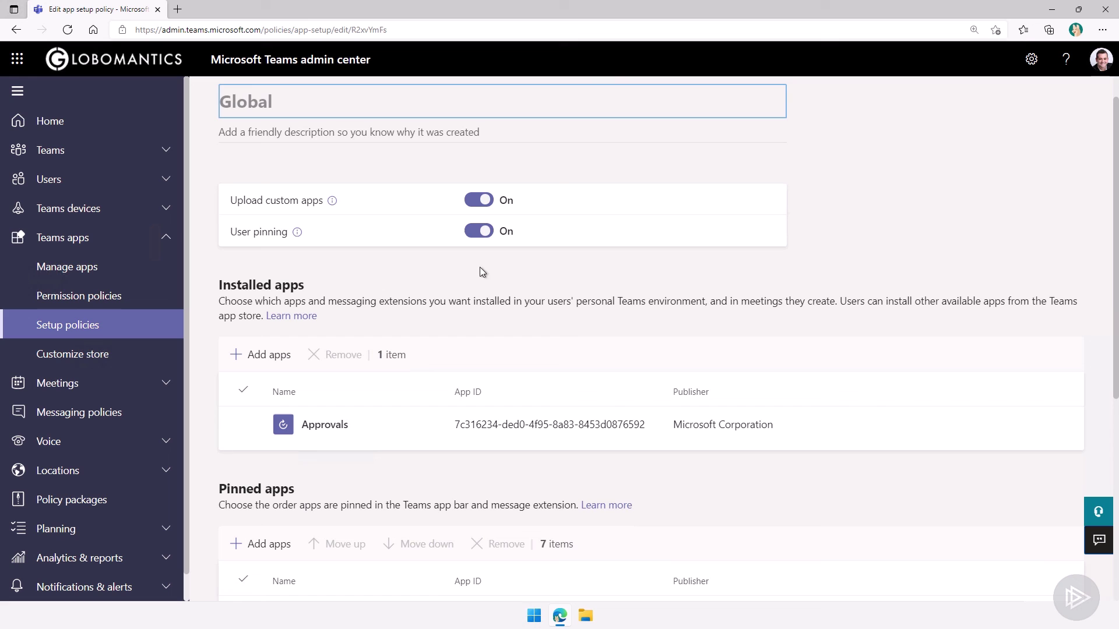
pyautogui.click(479, 231)
pyautogui.scroll(-4, 437, 283)
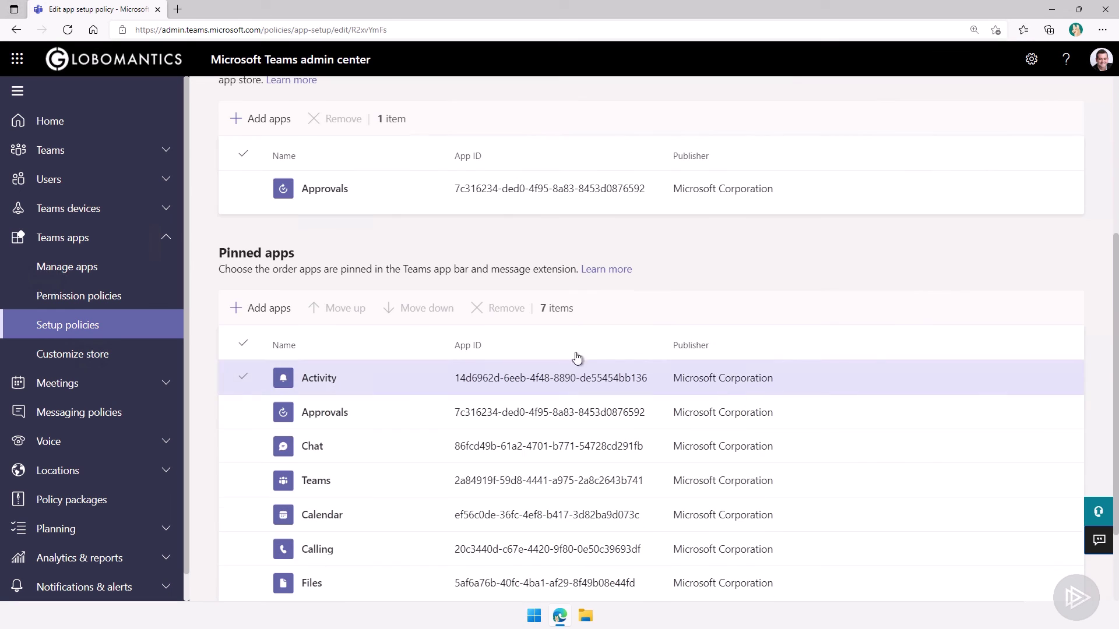